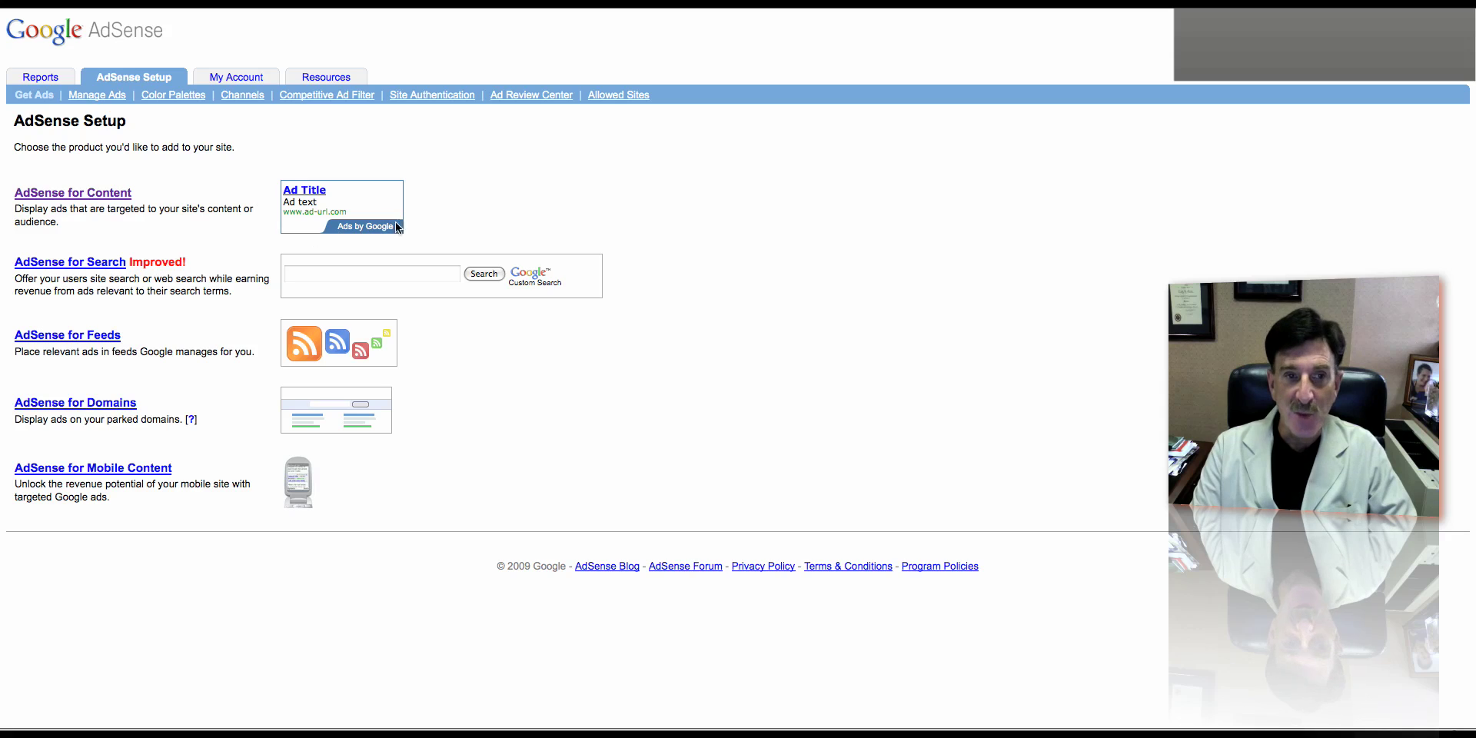
Start a new AdSense for Content ad unit with the default text and image type and the 120 x 240 Vertical Banner format.
click(112, 194)
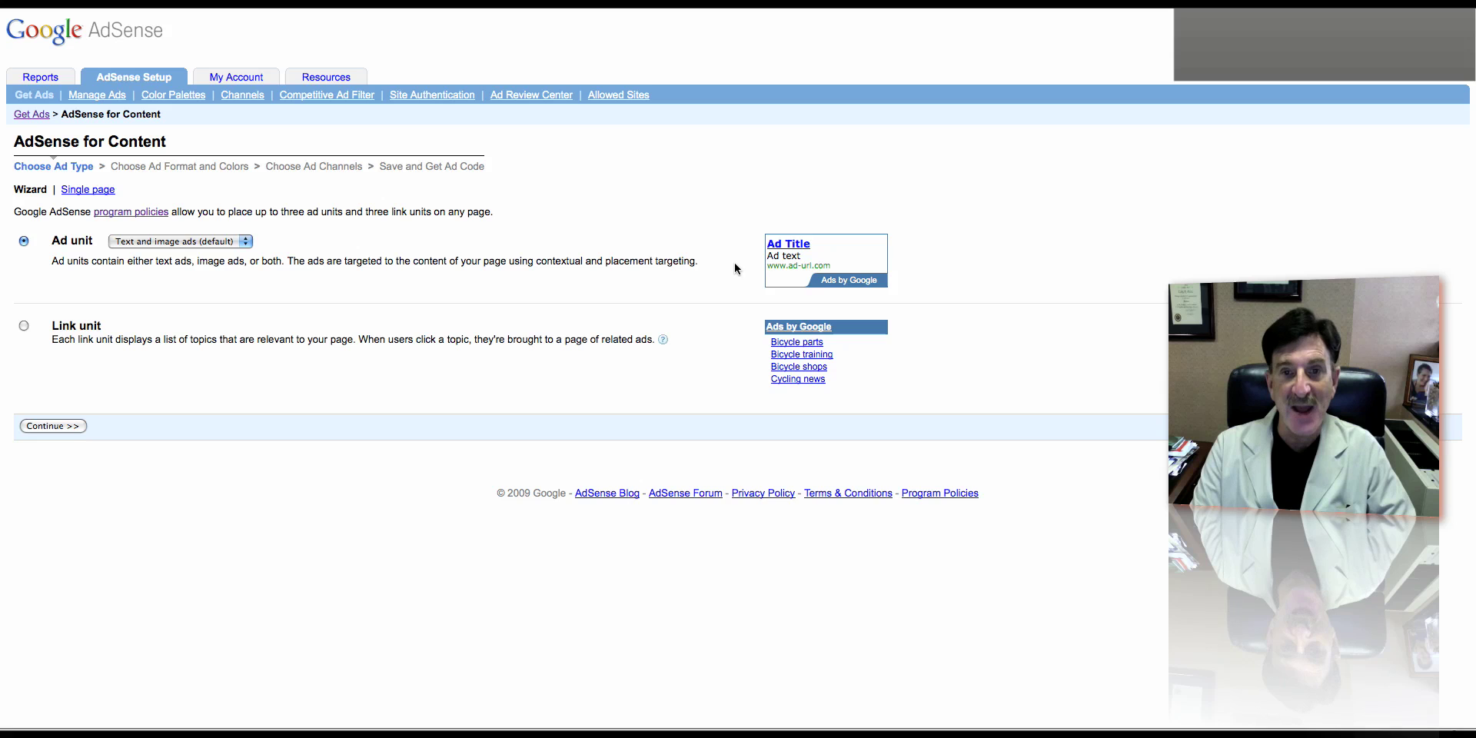
click(74, 427)
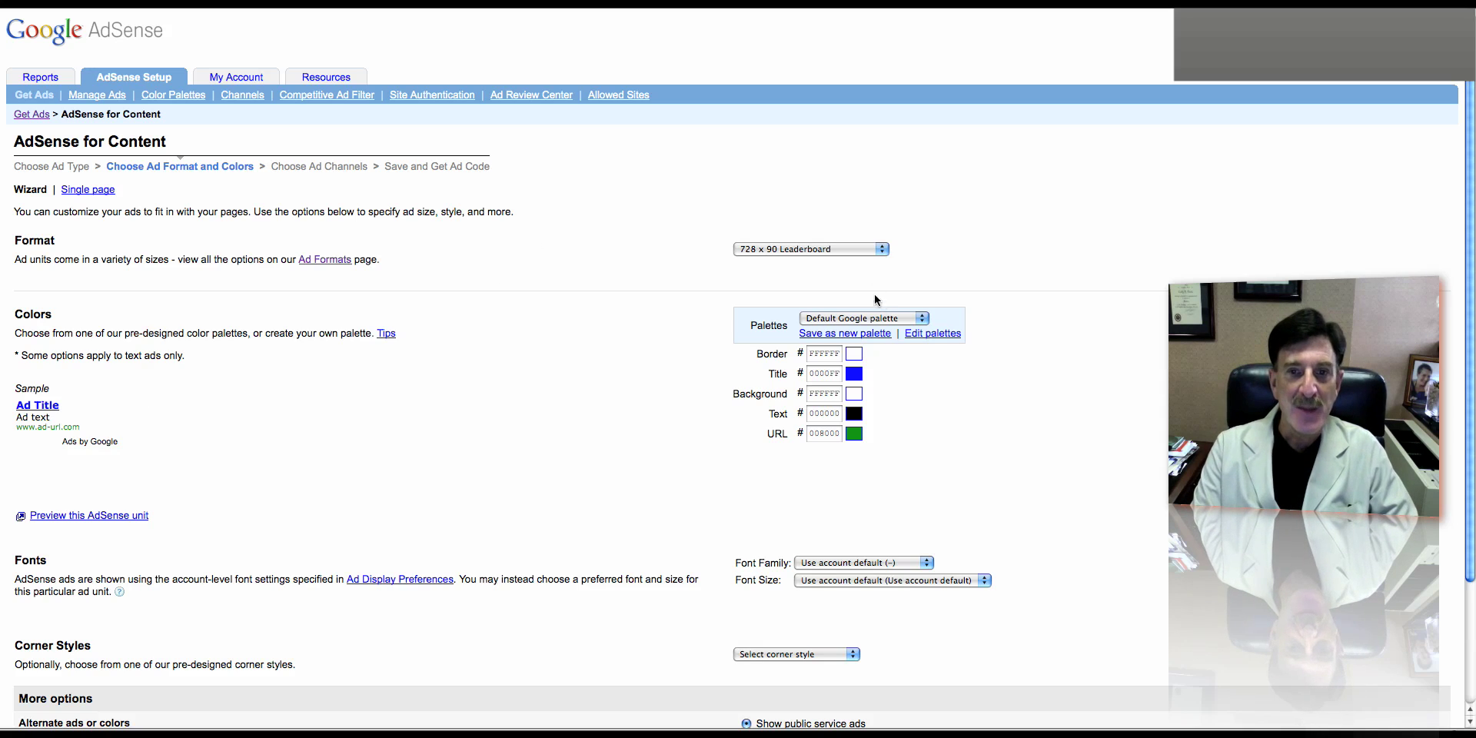
click(883, 251)
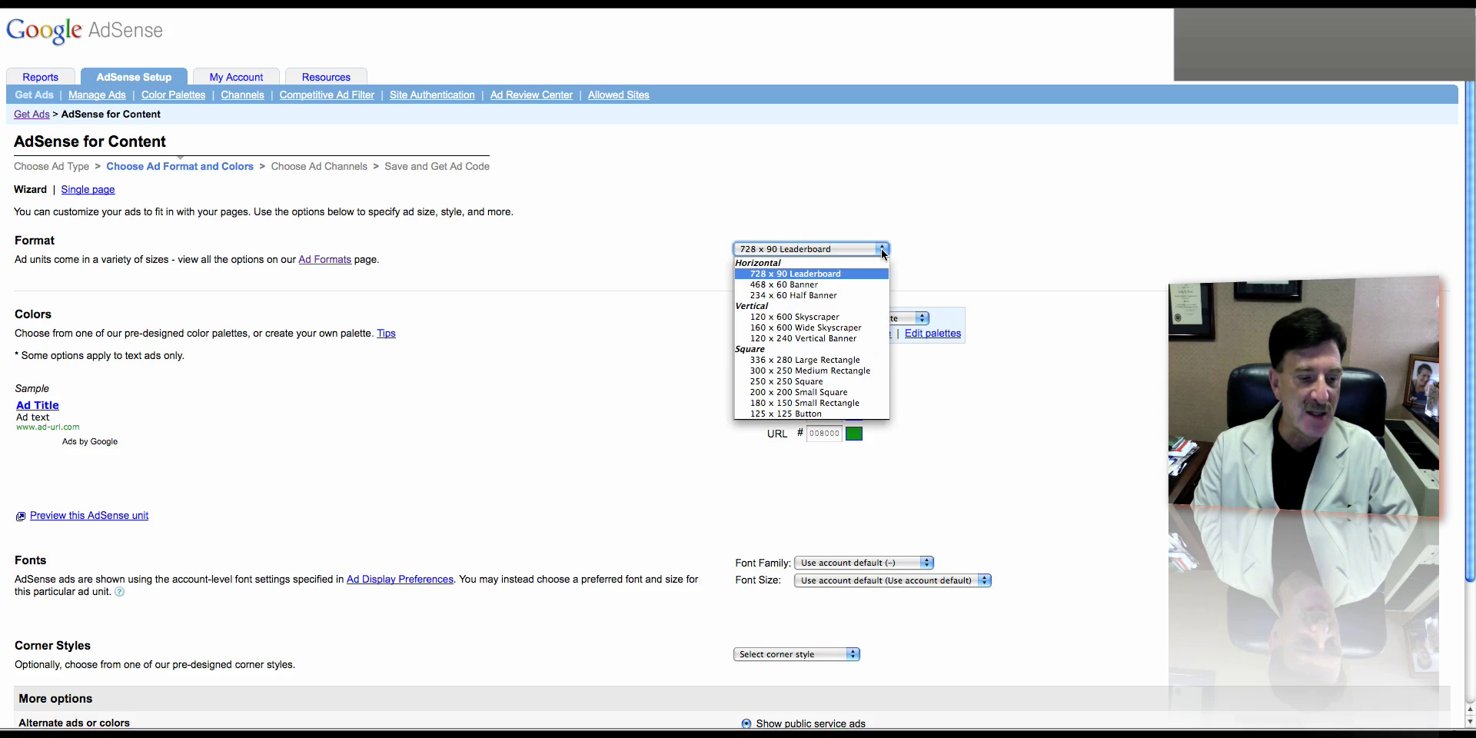
click(786, 339)
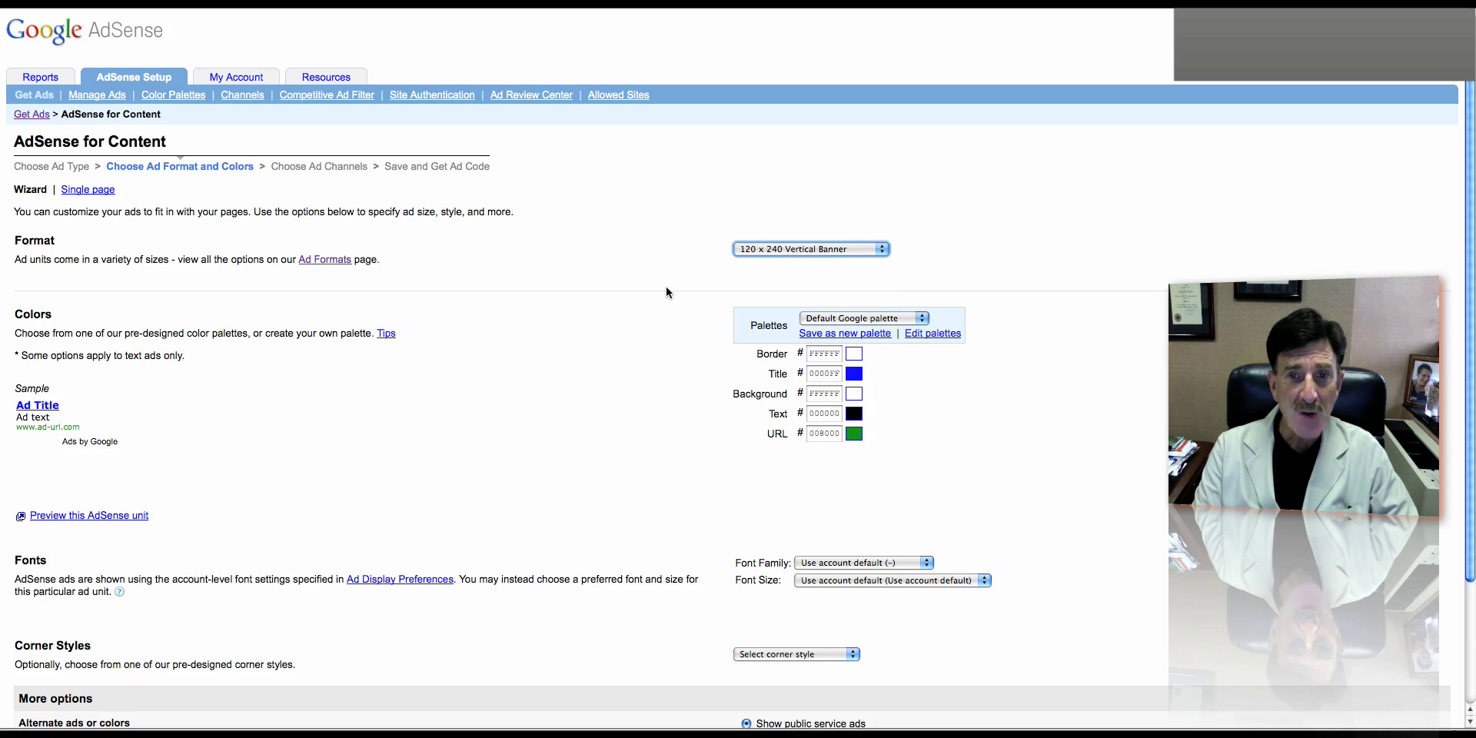
scroll(559, 472, down, 3)
scroll(560, 472, down, 1)
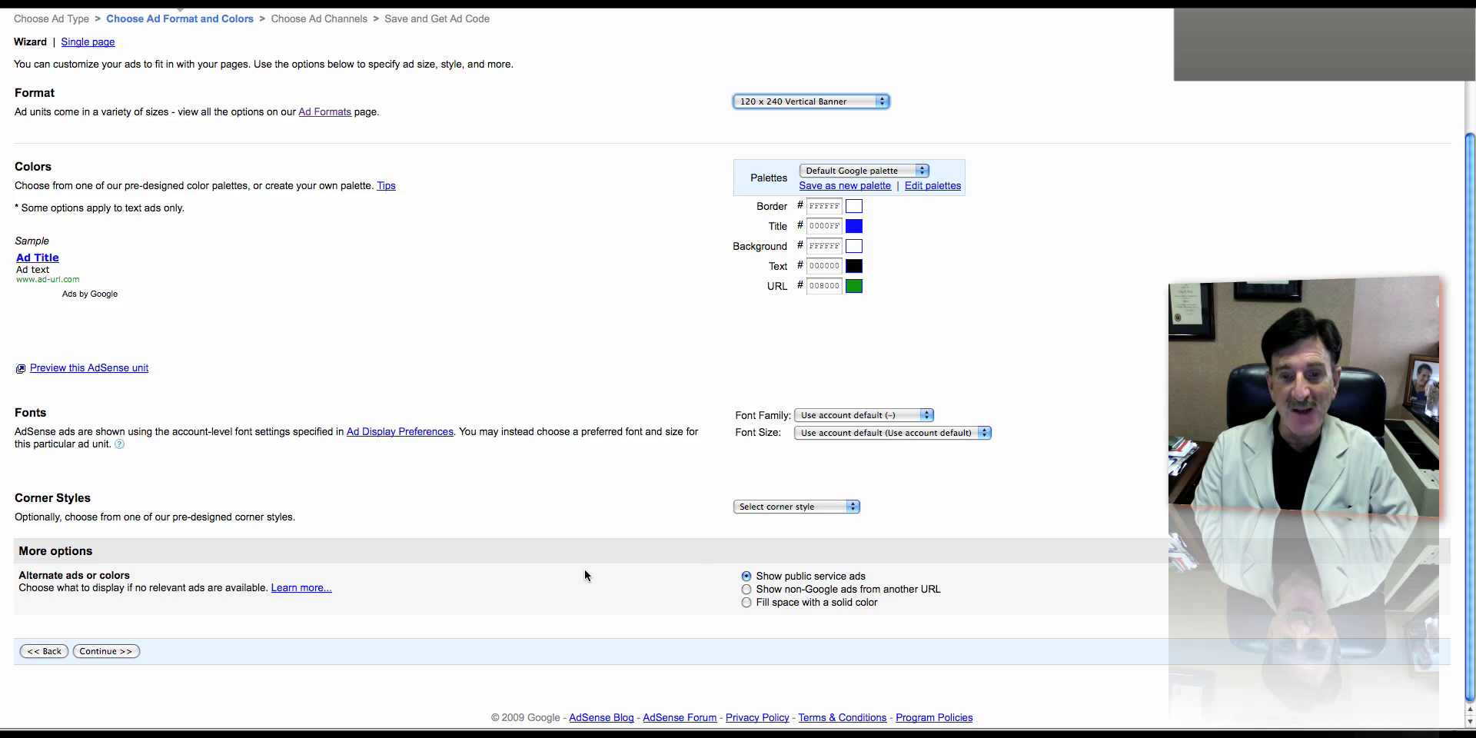
click(106, 650)
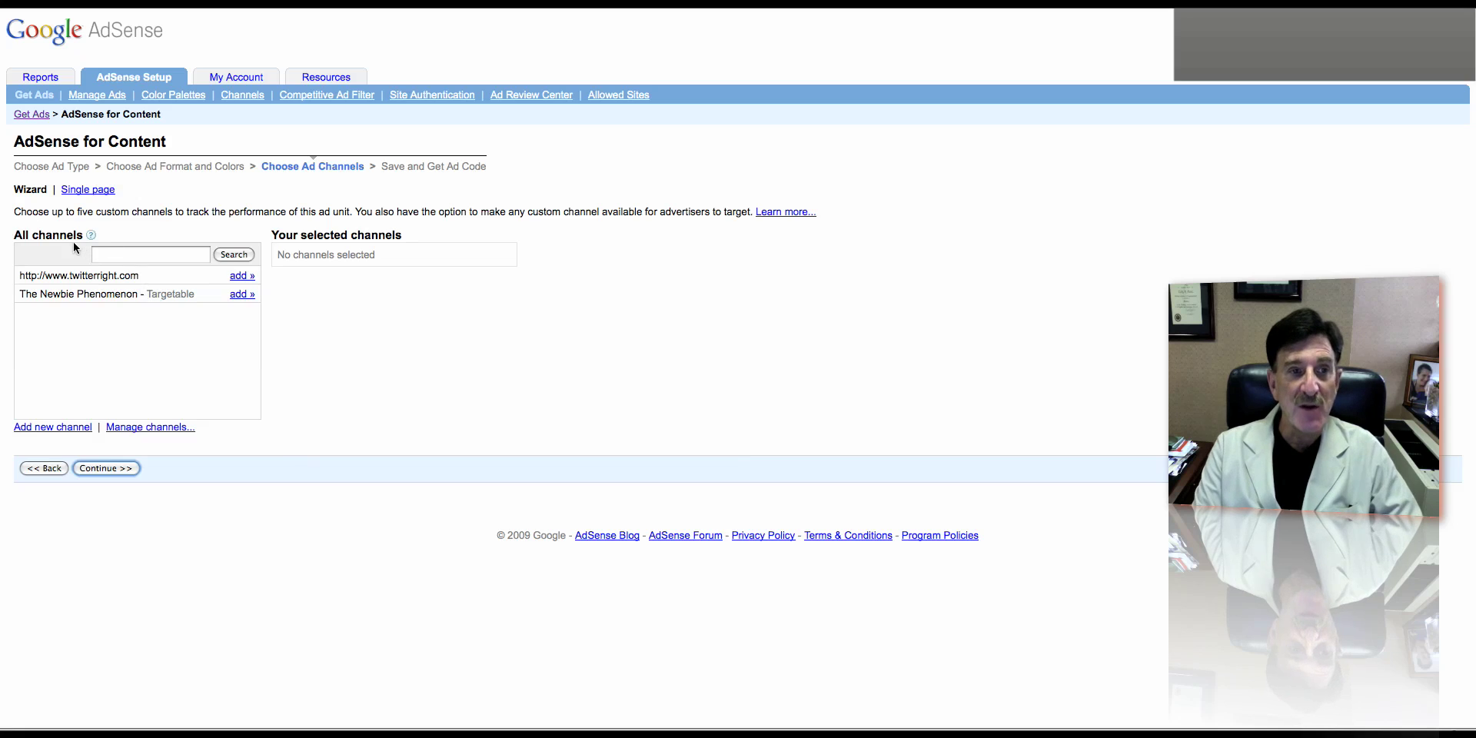
double_click(129, 276)
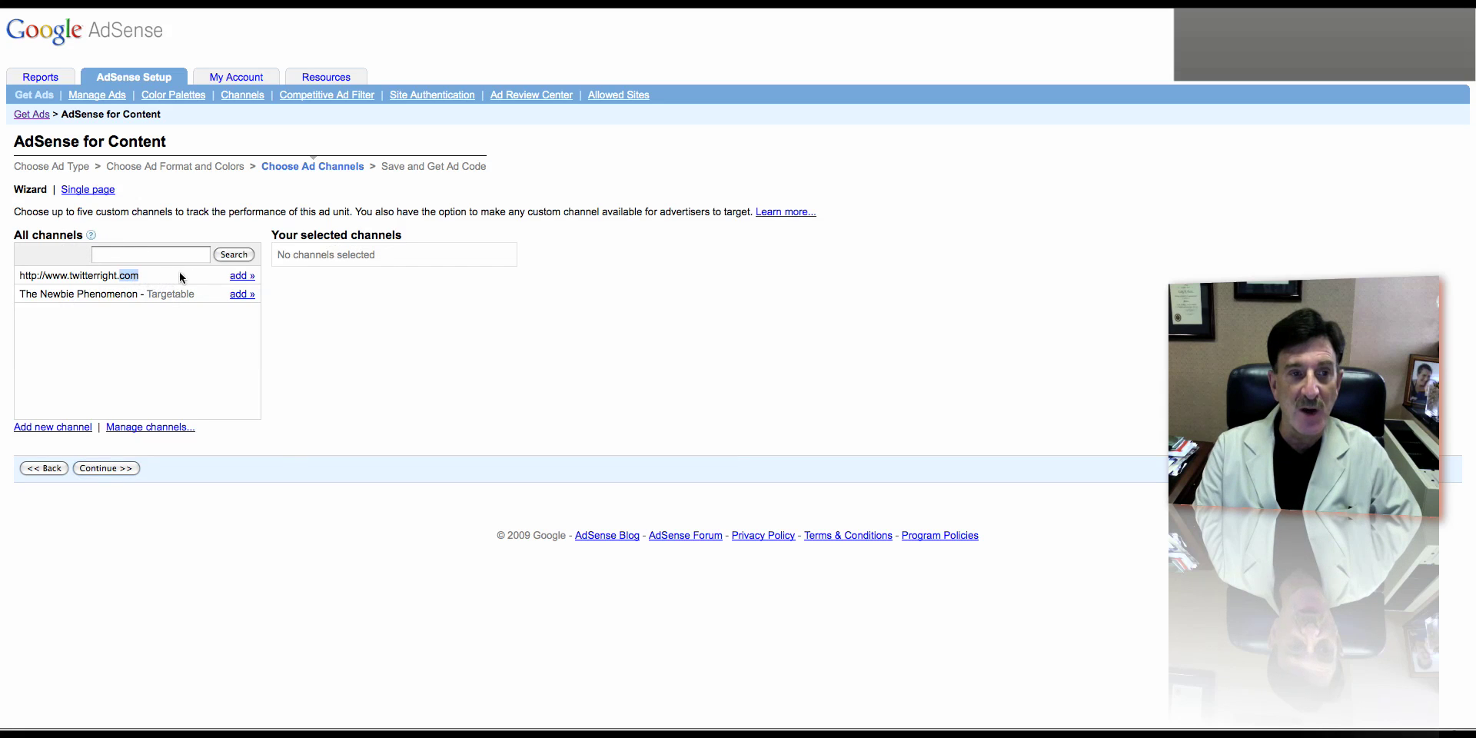
click(236, 276)
click(109, 468)
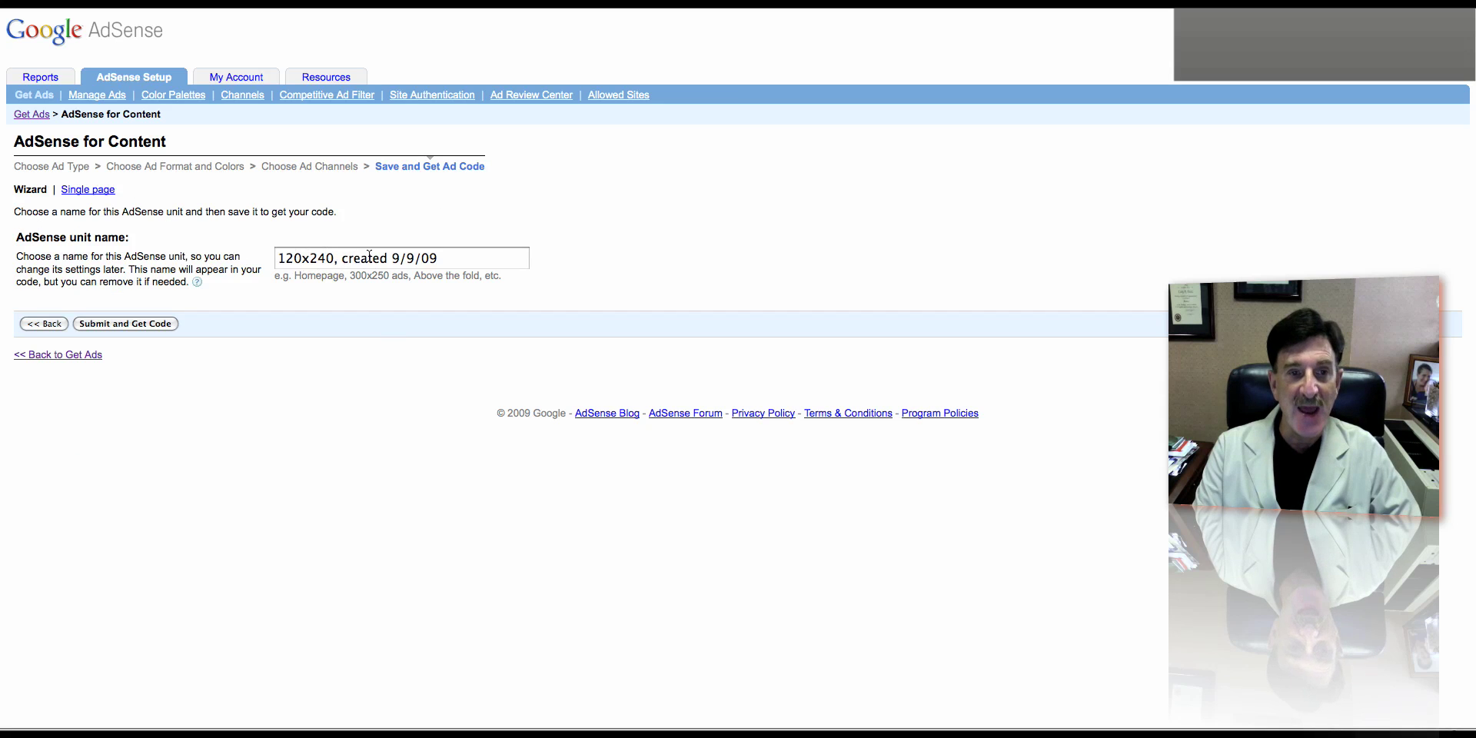
click(143, 326)
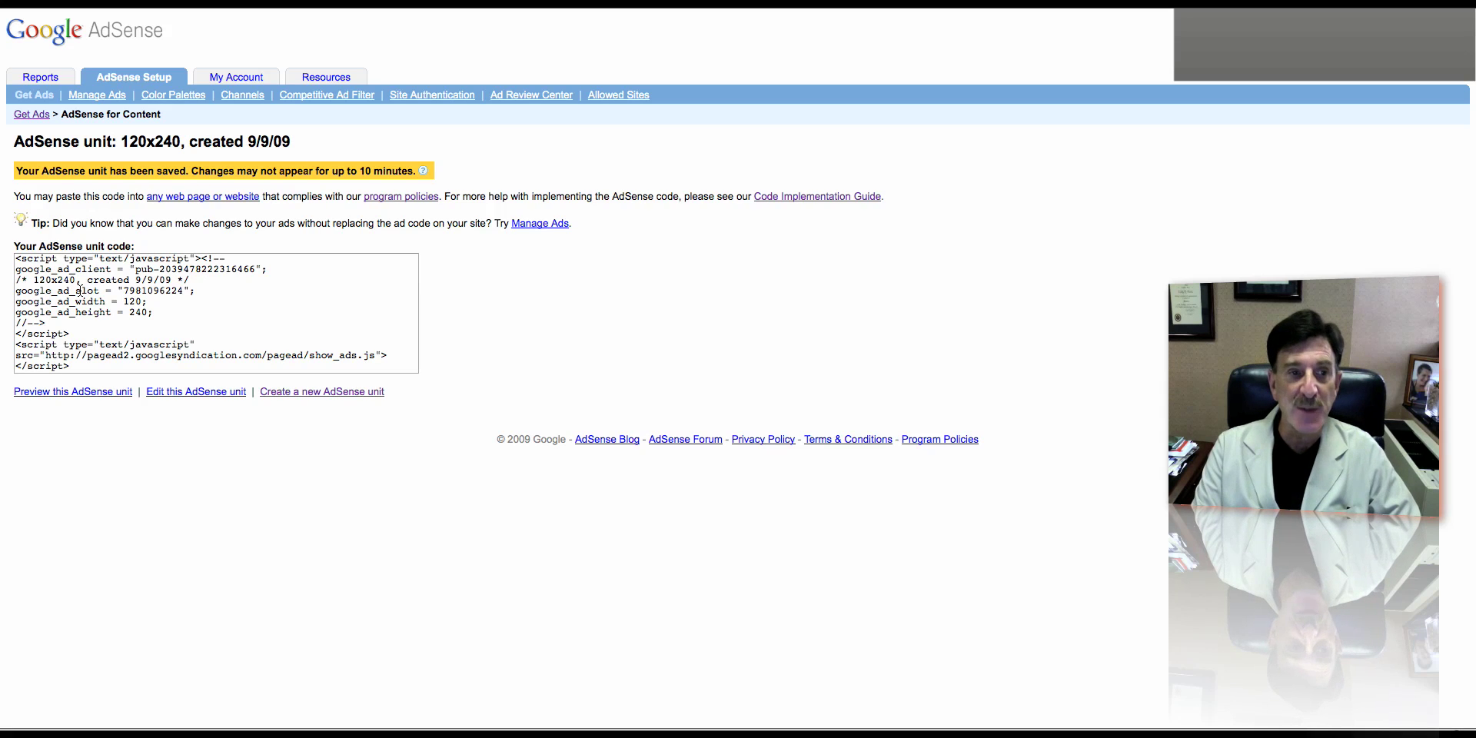
Copy the complete AdSense unit code.
right_click(80, 291)
click(134, 392)
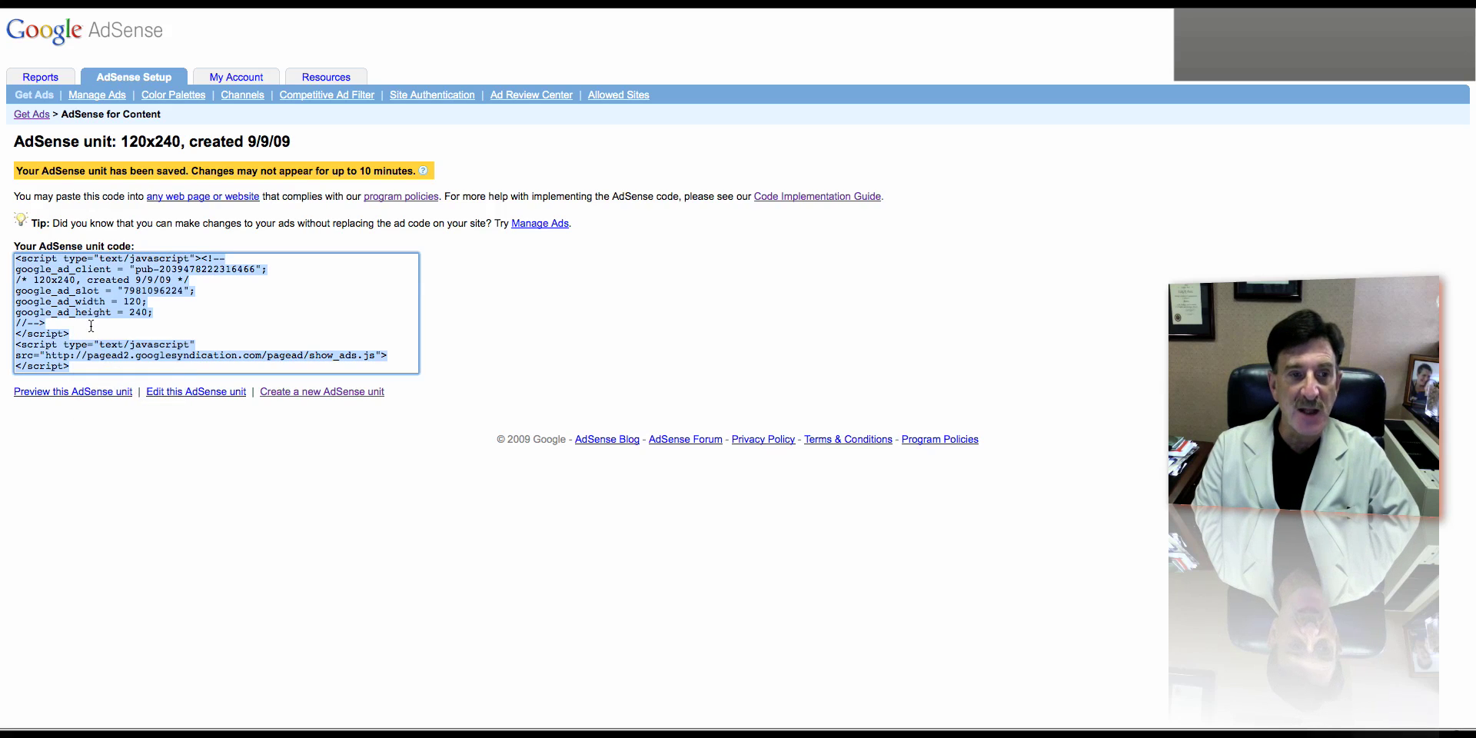
right_click(81, 292)
click(116, 343)
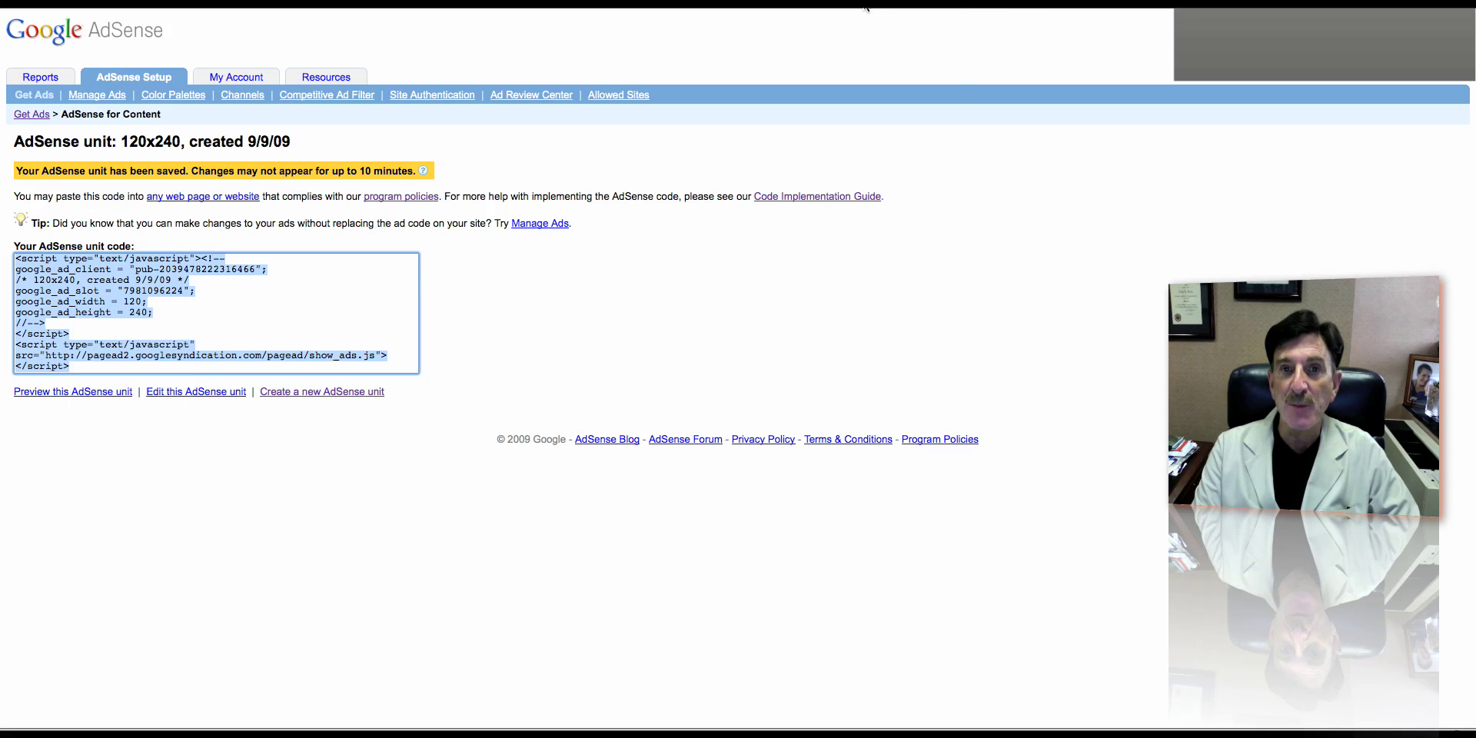
Switch to the WordPress Widgets page and add a Text widget titled "Check Out These Great Resources" at the end of Sidebar 1.
click(773, 8)
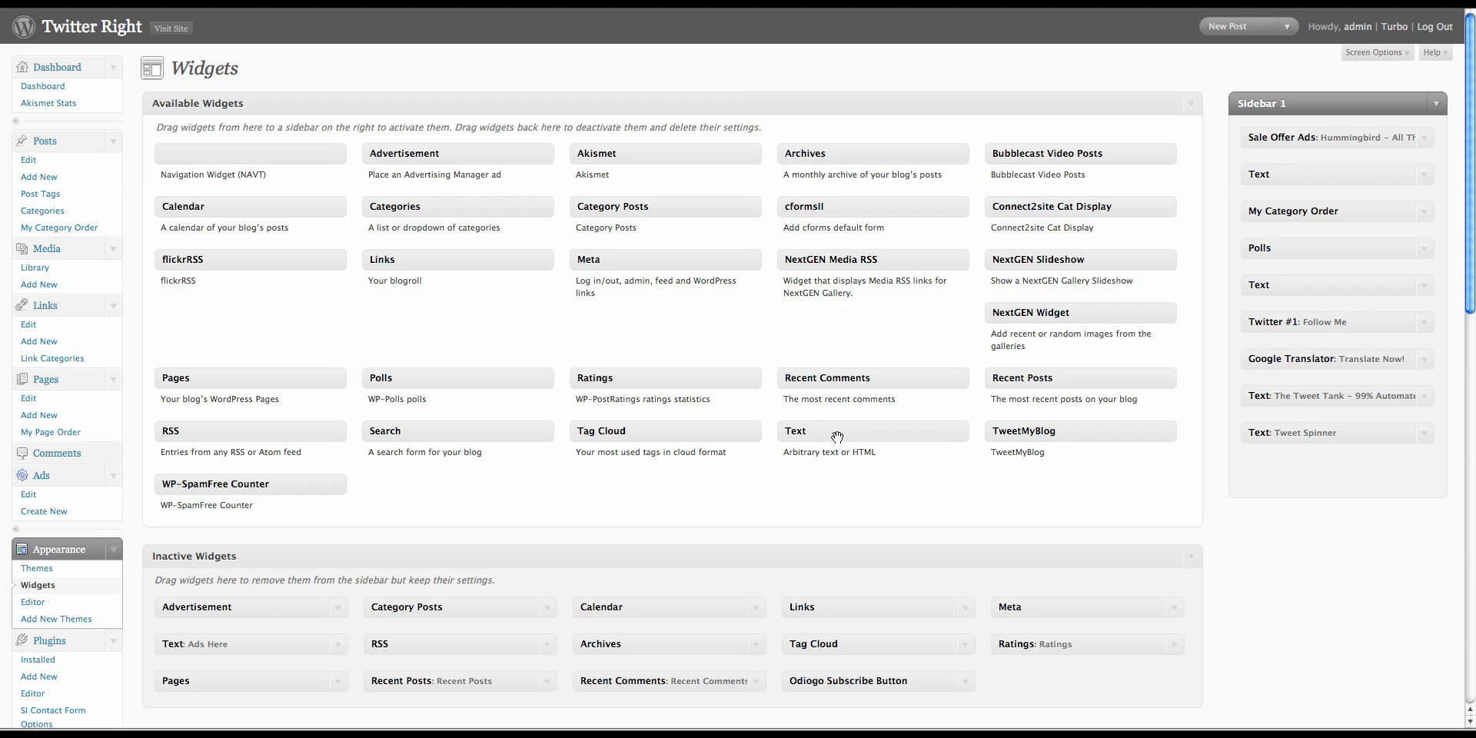
drag(838, 435, 1303, 470)
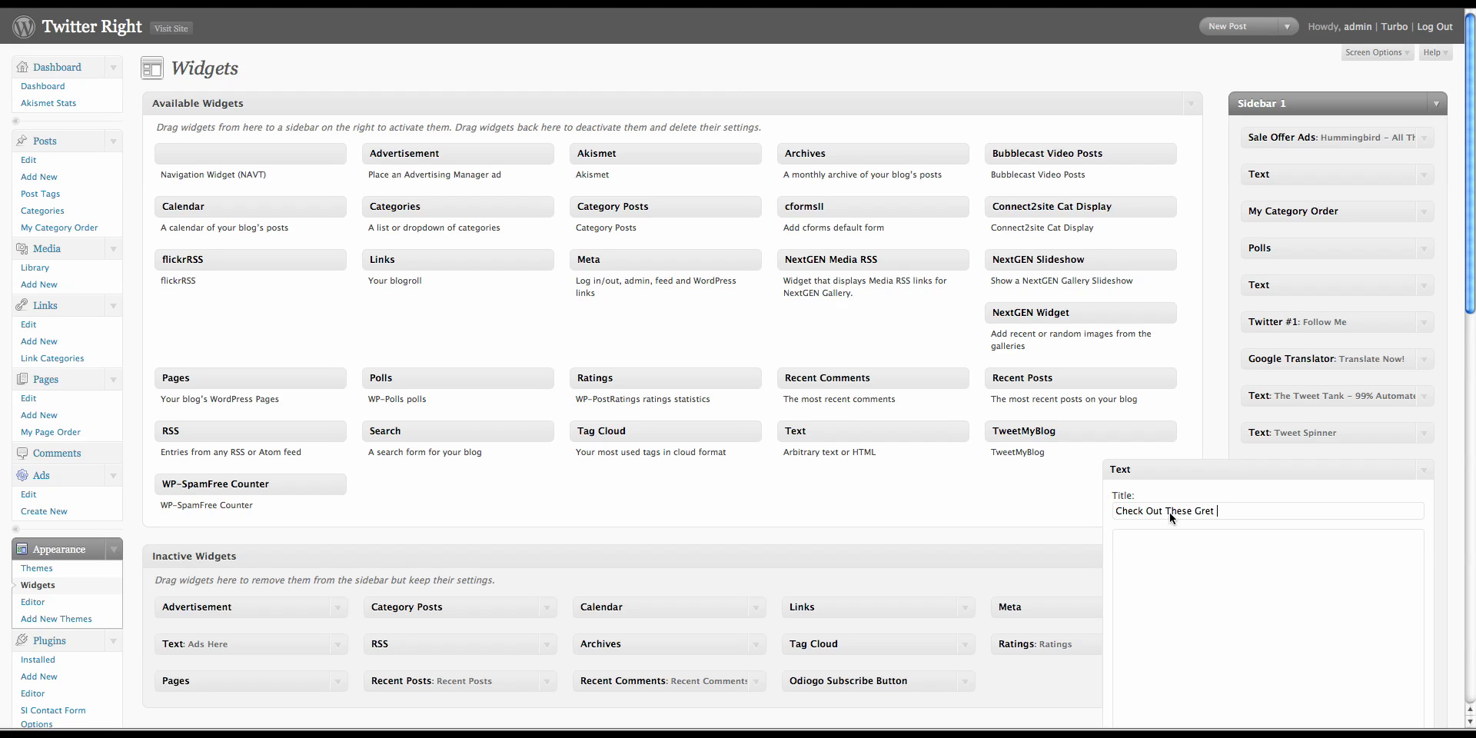
key(BackSpace)
key(BackSpace)
text(at Resouir)
key(BackSpace)
key(BackSpace)
text(rces)
Paste the AdSense code into the body of the new Text widget, then save and close the widget.
right_click(1160, 550)
click(1229, 611)
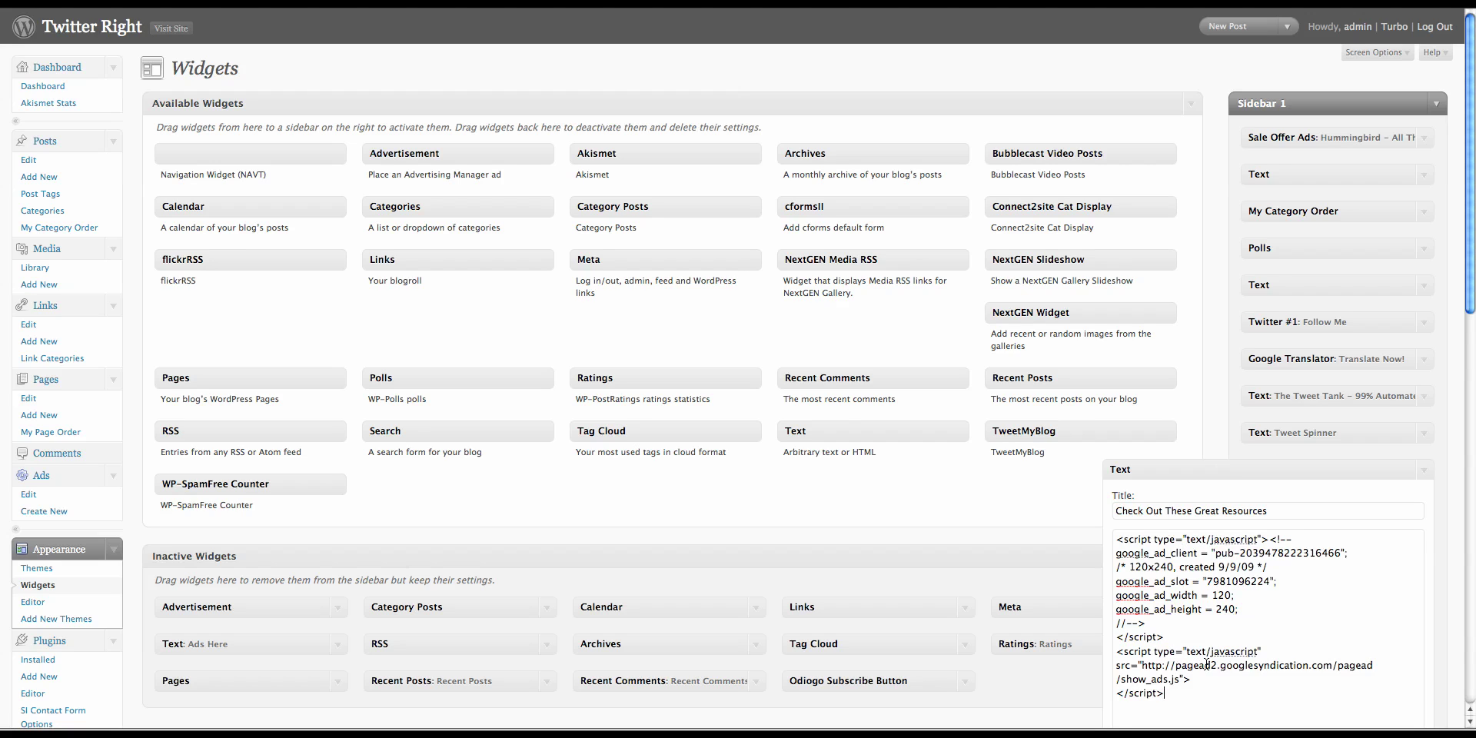
click(1263, 472)
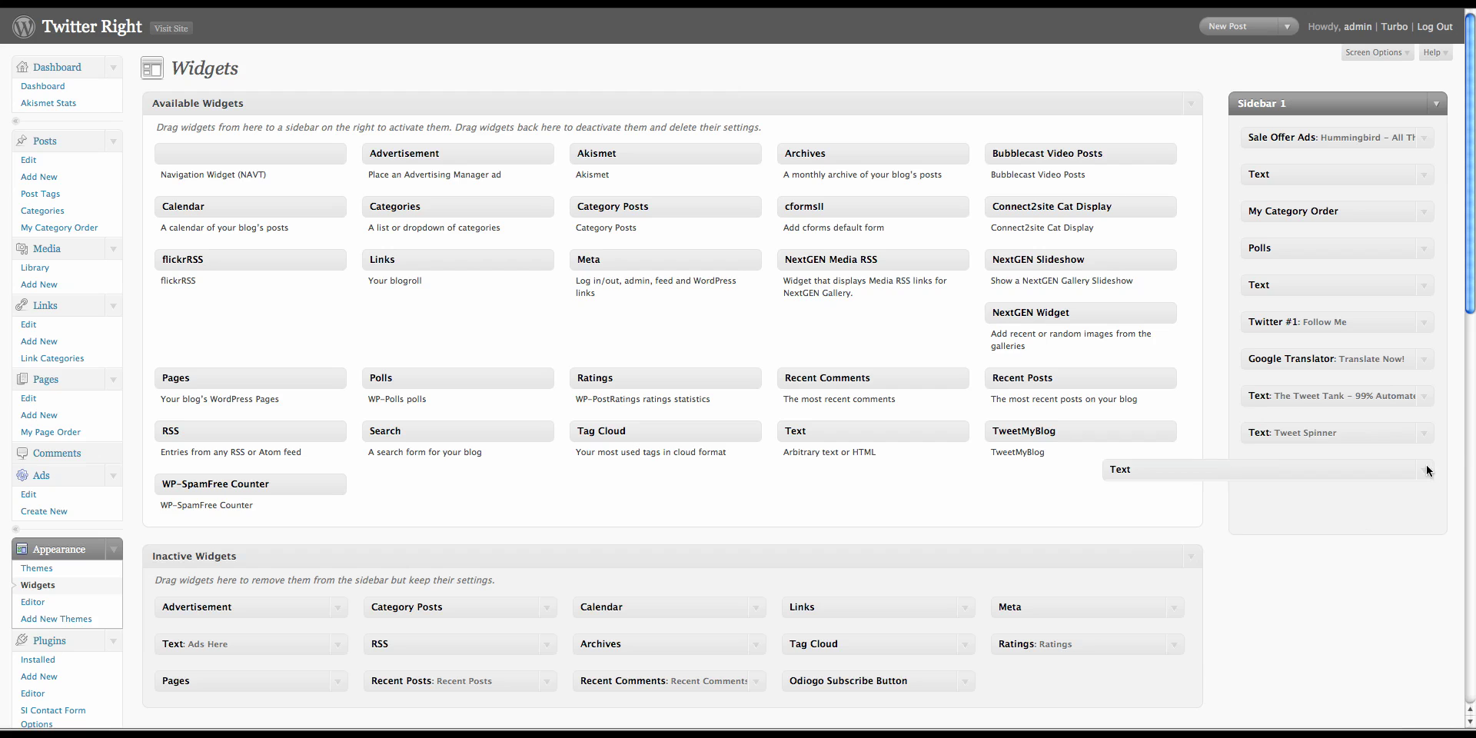
click(1428, 470)
drag(1469, 304, 1471, 390)
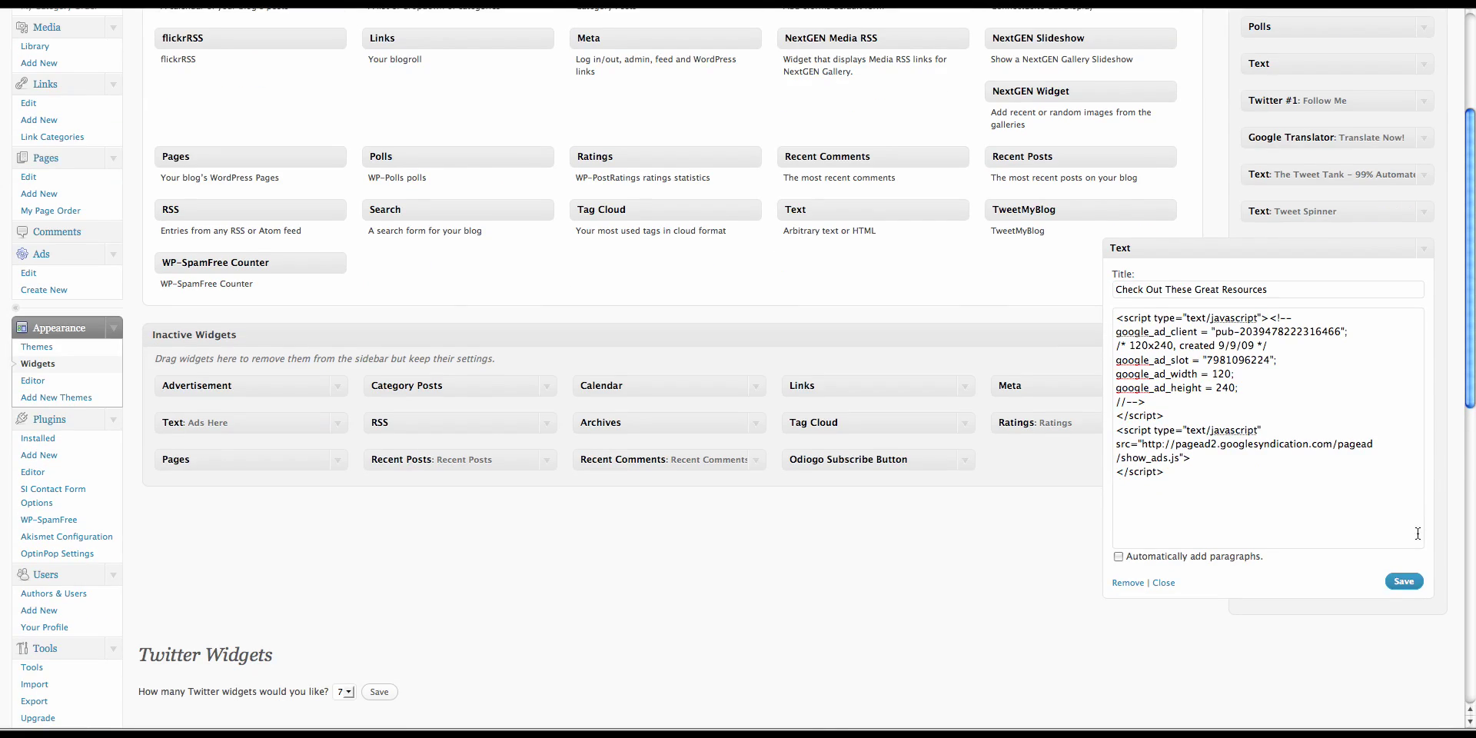
click(1406, 581)
click(1162, 583)
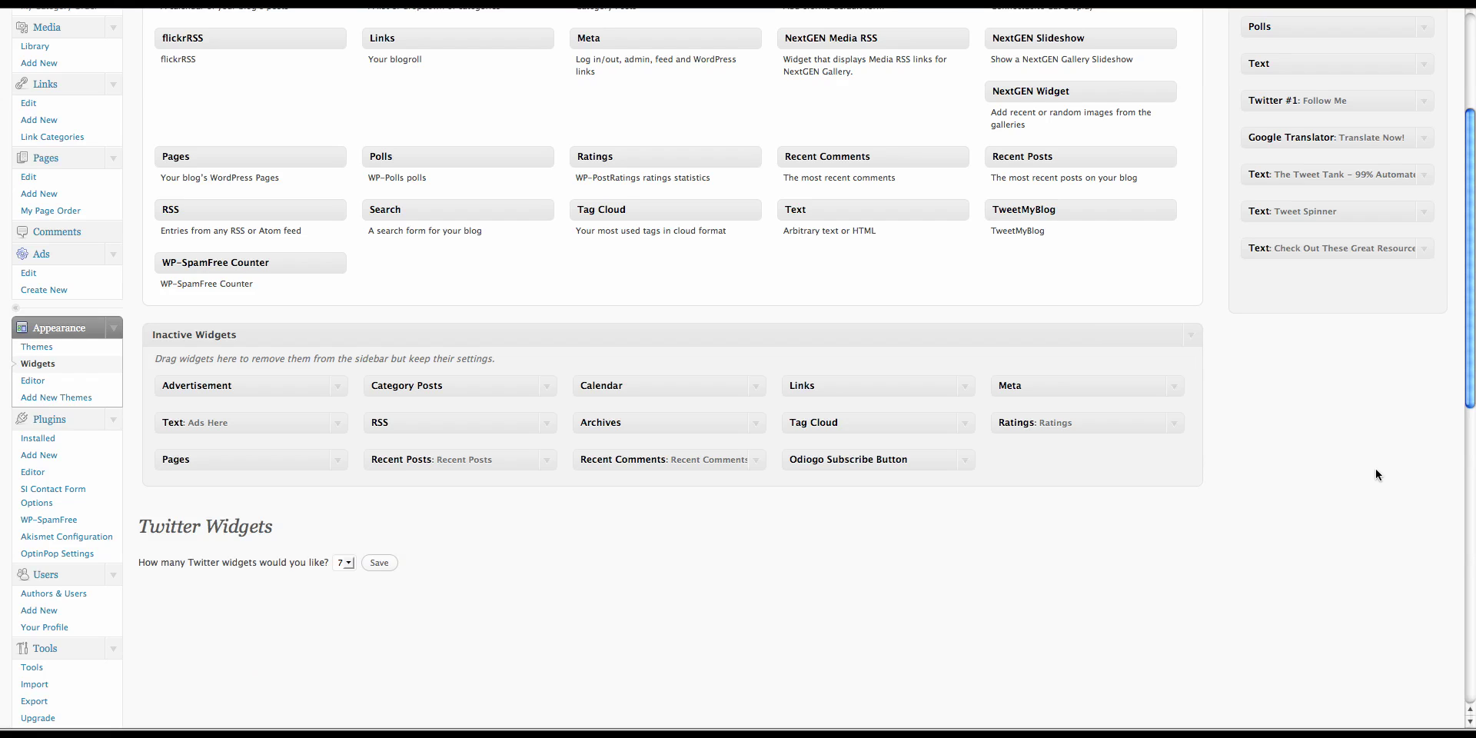
Reopen the "Check Out These Great Resources" widget, save it once more and close it.
click(1426, 250)
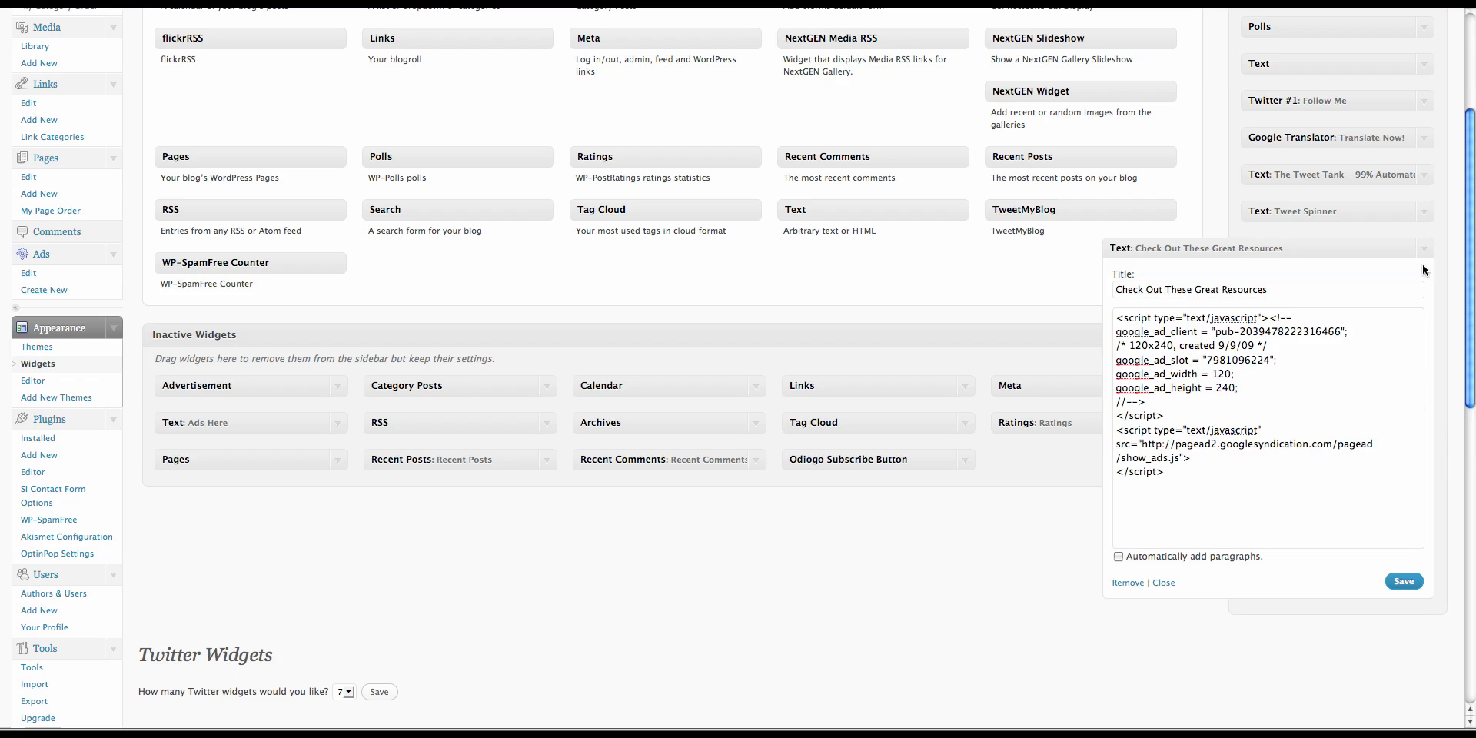
click(1405, 583)
click(1165, 583)
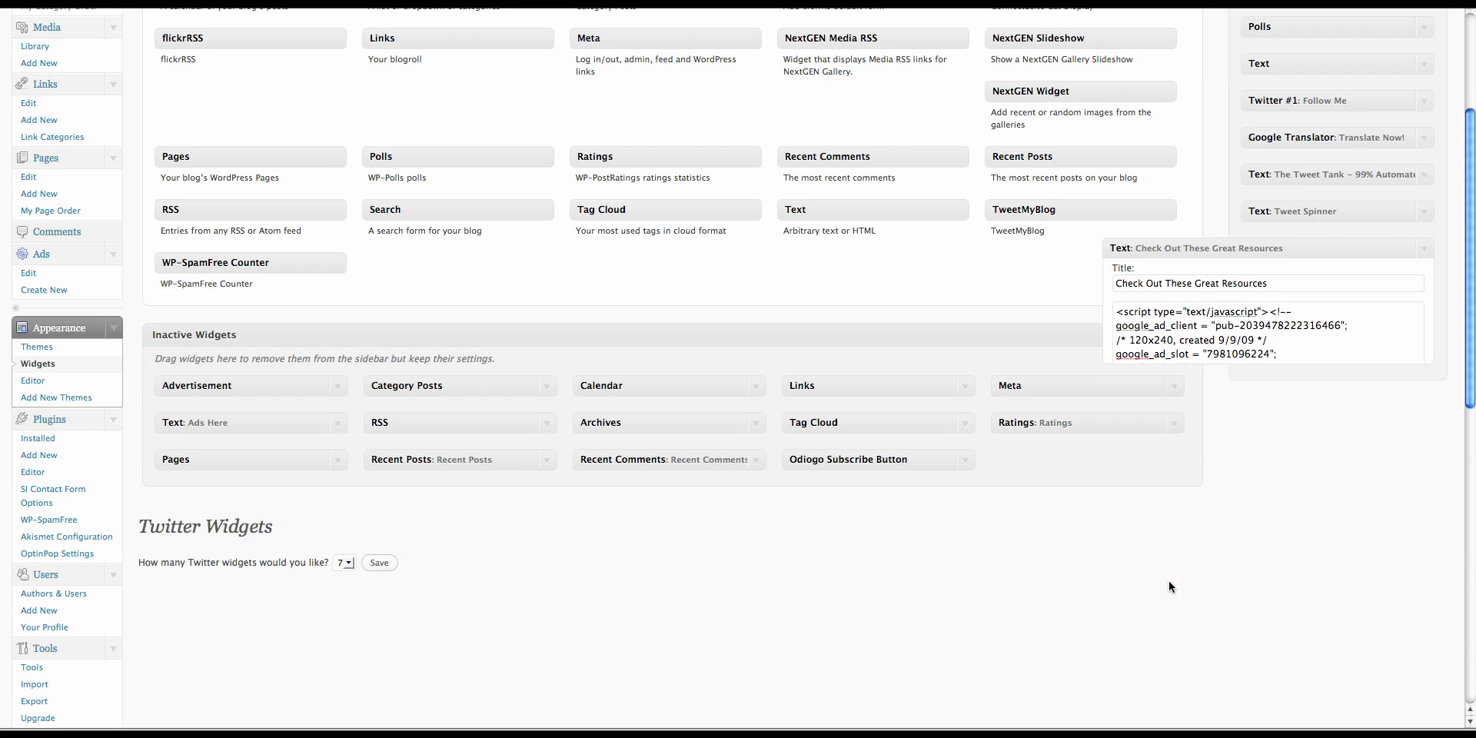
Check the Twitter Right blog's sidebar for the ad under the "Check Out These Great Resources" heading, dismissing the pop-up window.
scroll(1170, 587, up, 3)
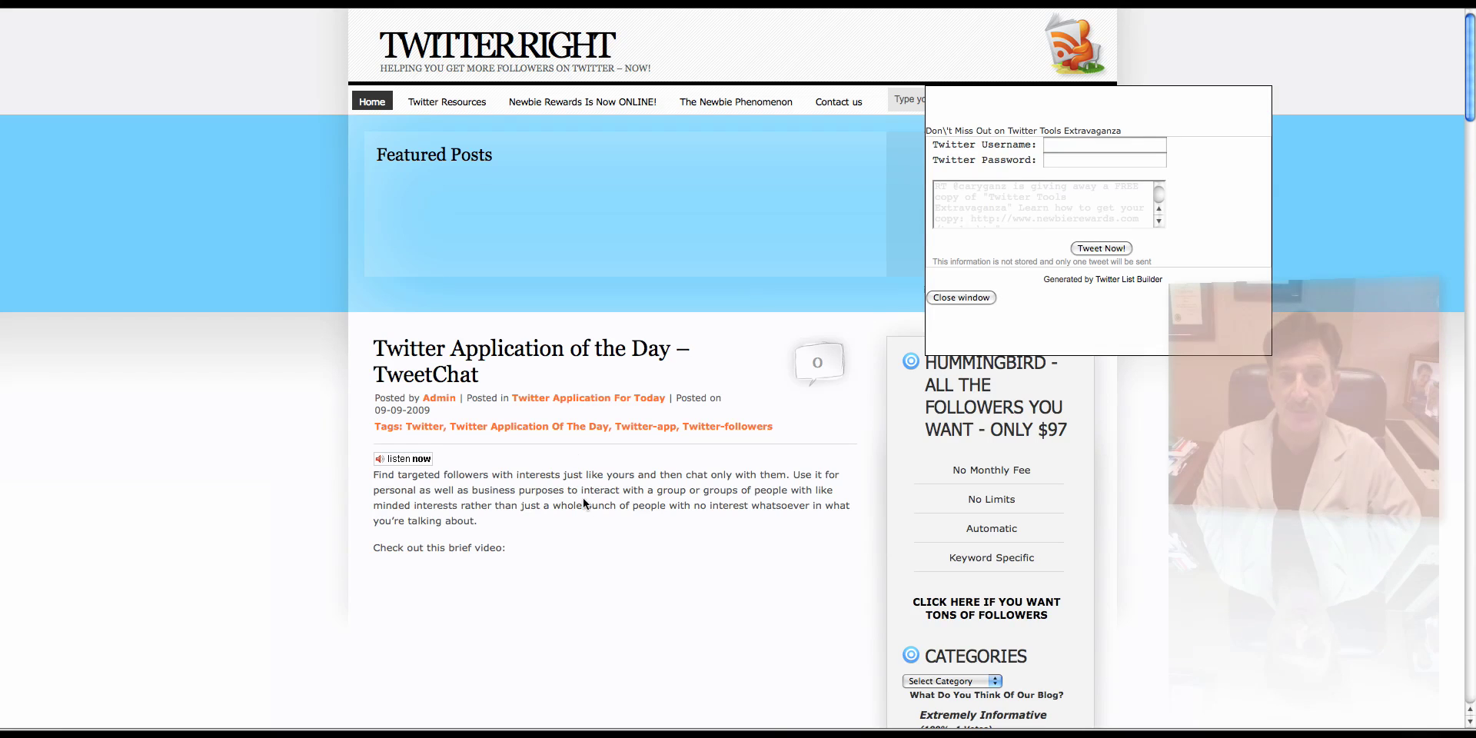
click(961, 297)
scroll(761, 496, down, 3)
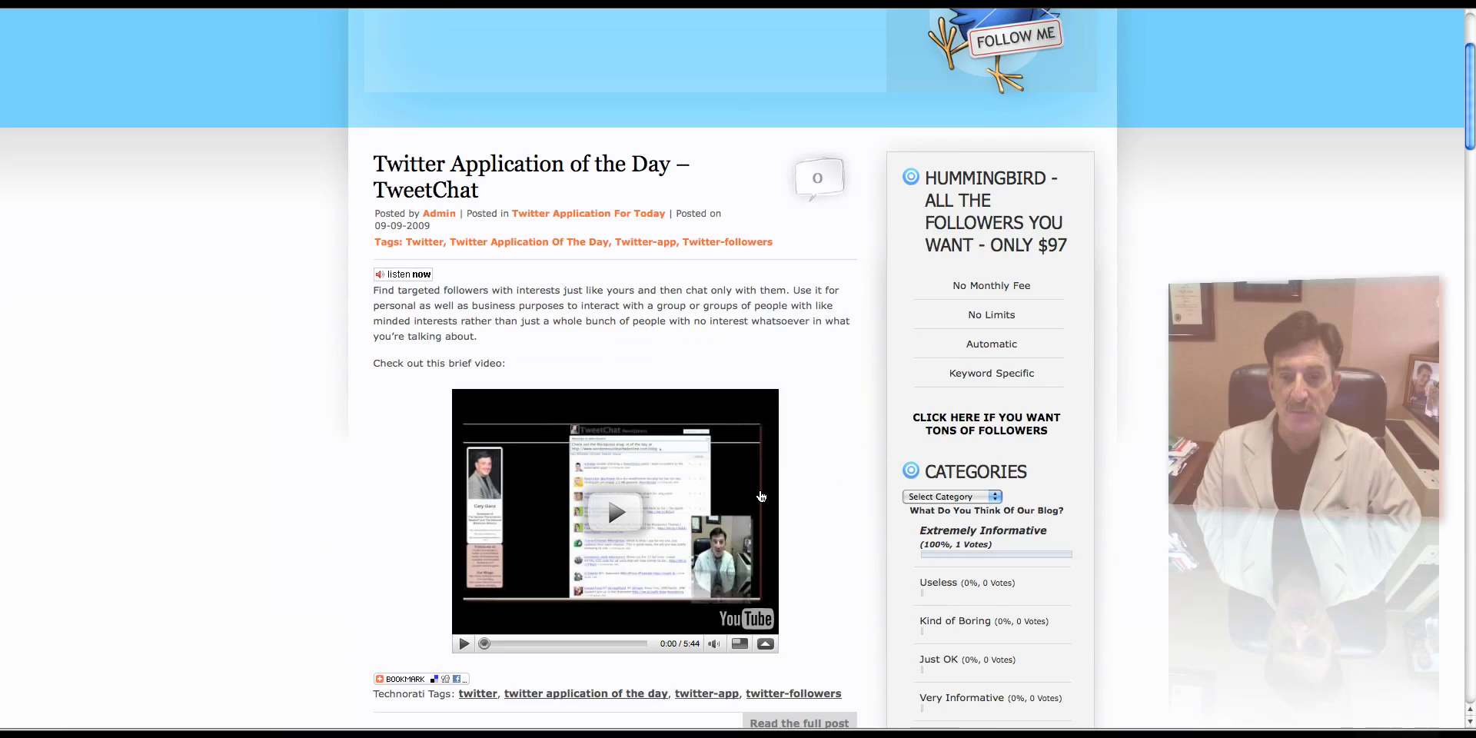
scroll(761, 496, down, 15)
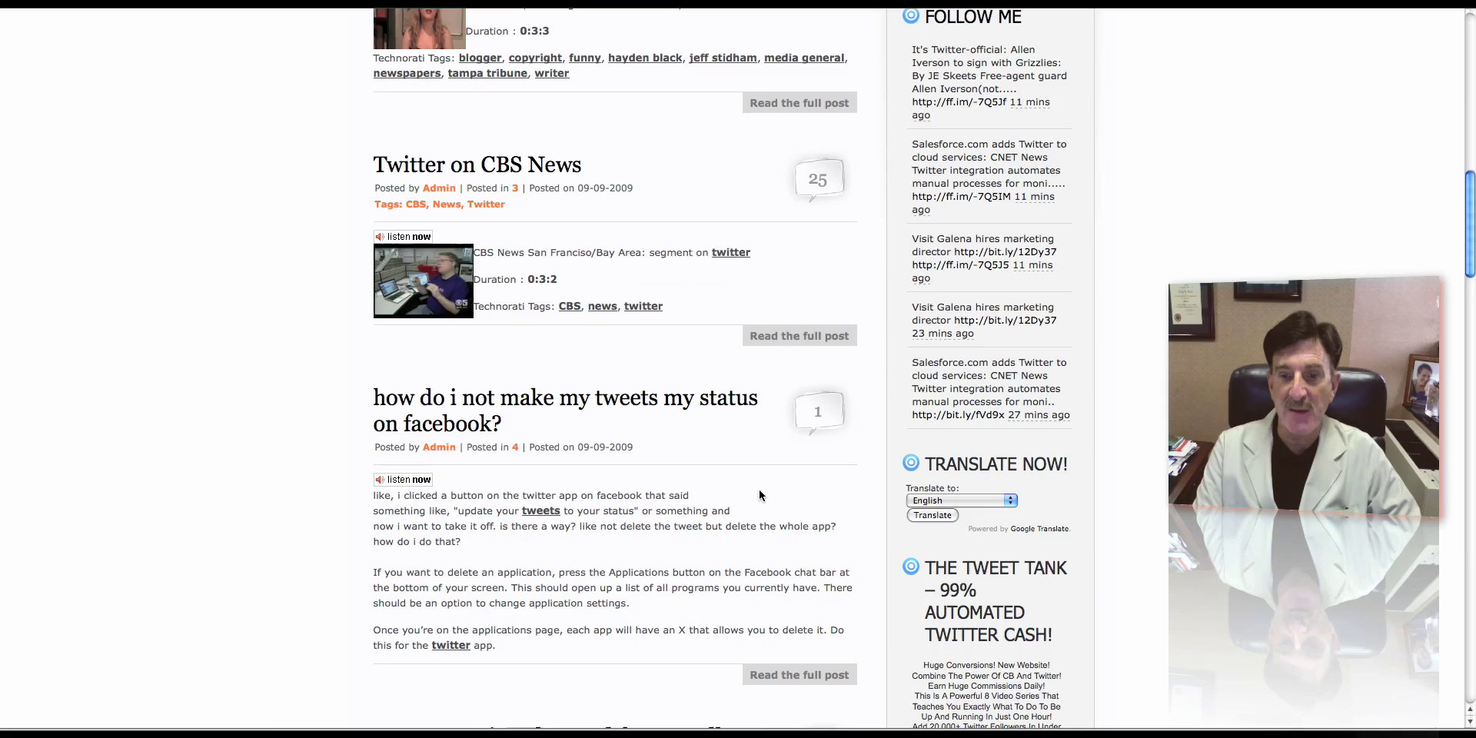
scroll(759, 495, down, 8)
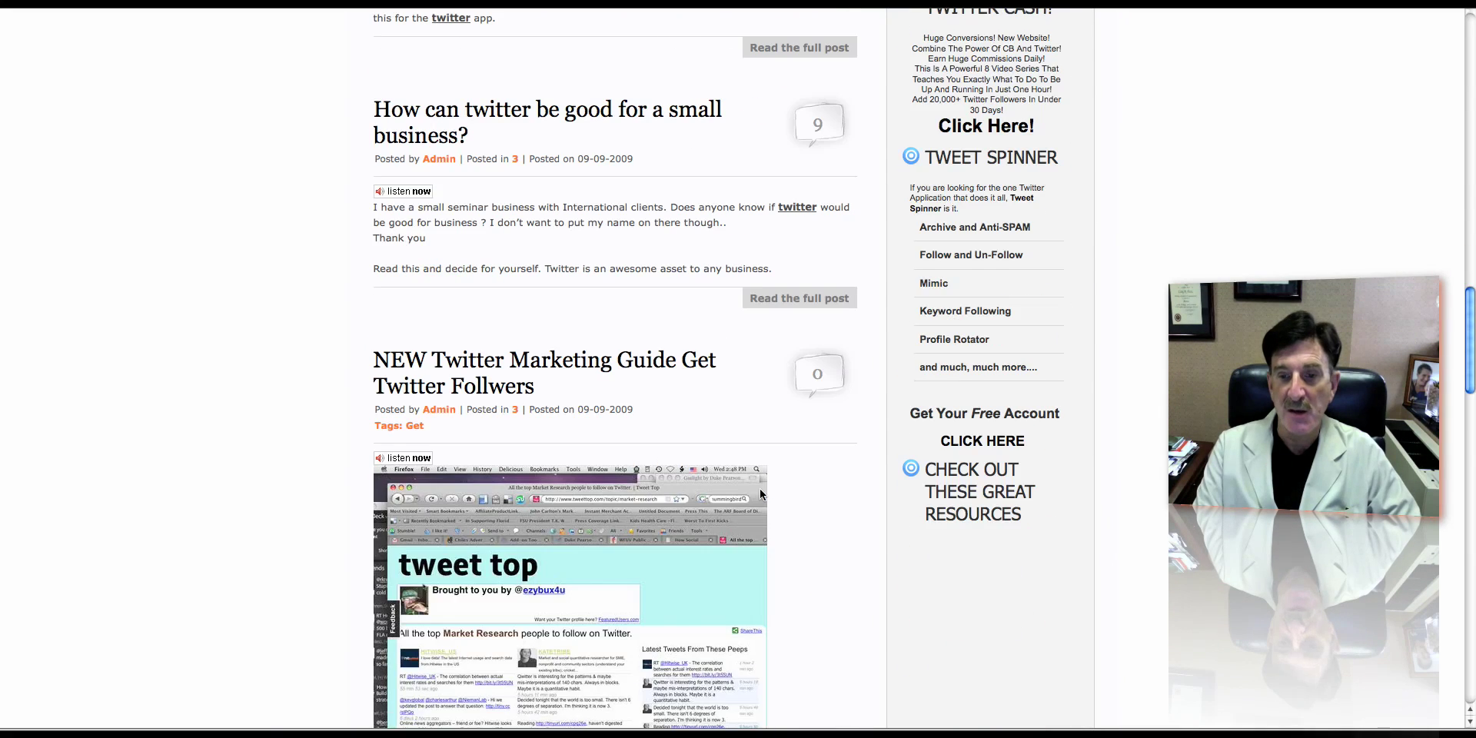
scroll(760, 495, down, 4)
scroll(760, 495, up, 2)
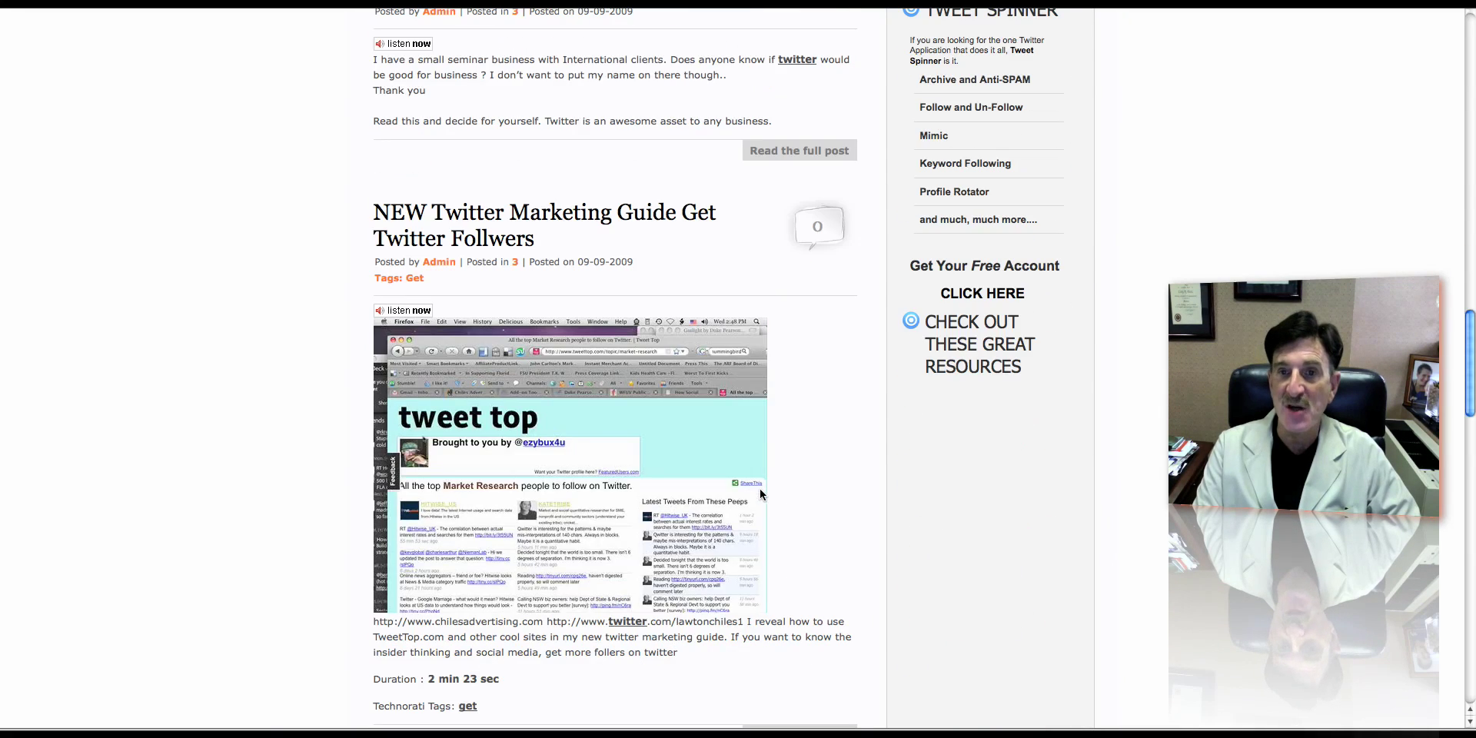
scroll(969, 535, down, 6)
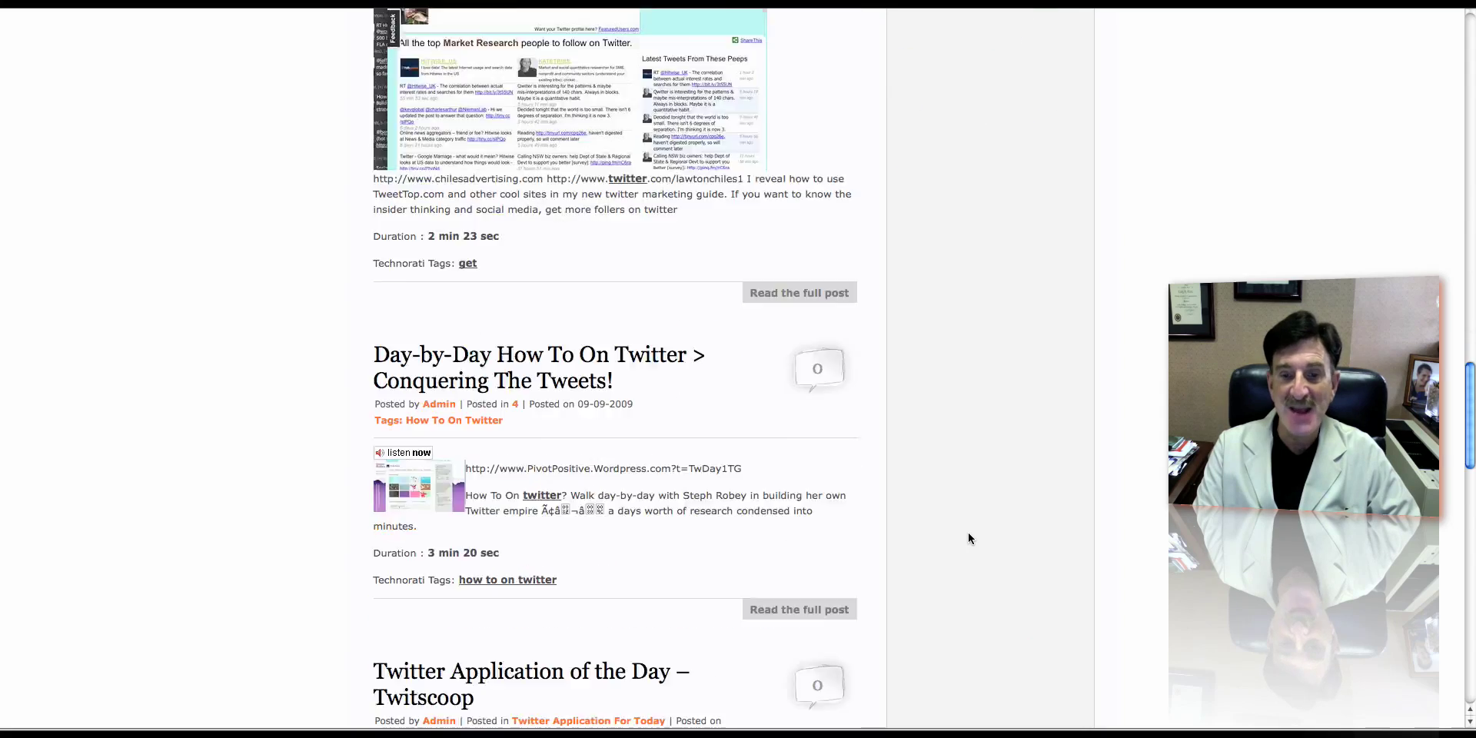
scroll(967, 532, down, 4)
drag(1470, 494, 1471, 65)
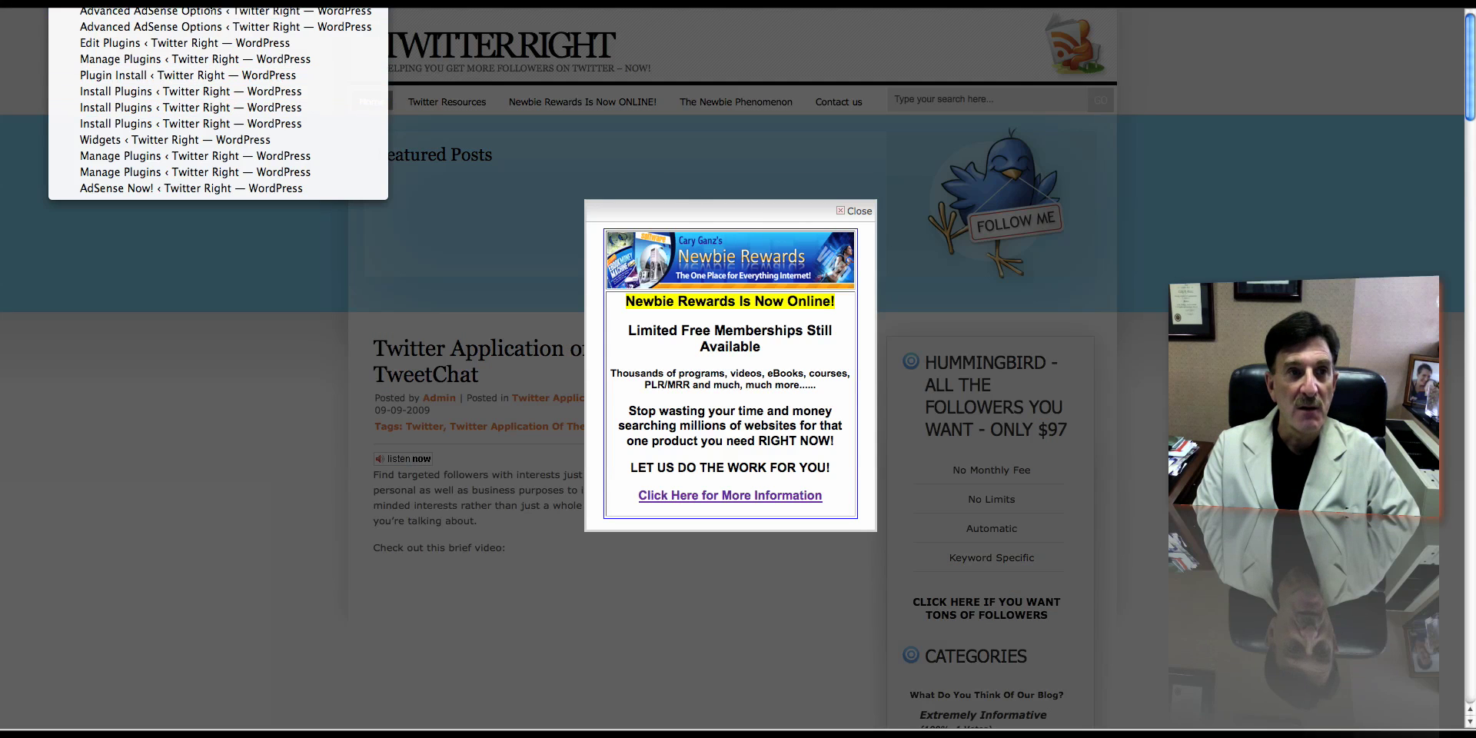
Return to the WordPress Widgets page and add a new Text widget with the AdSense code at the end of Sidebar 1.
click(342, 82)
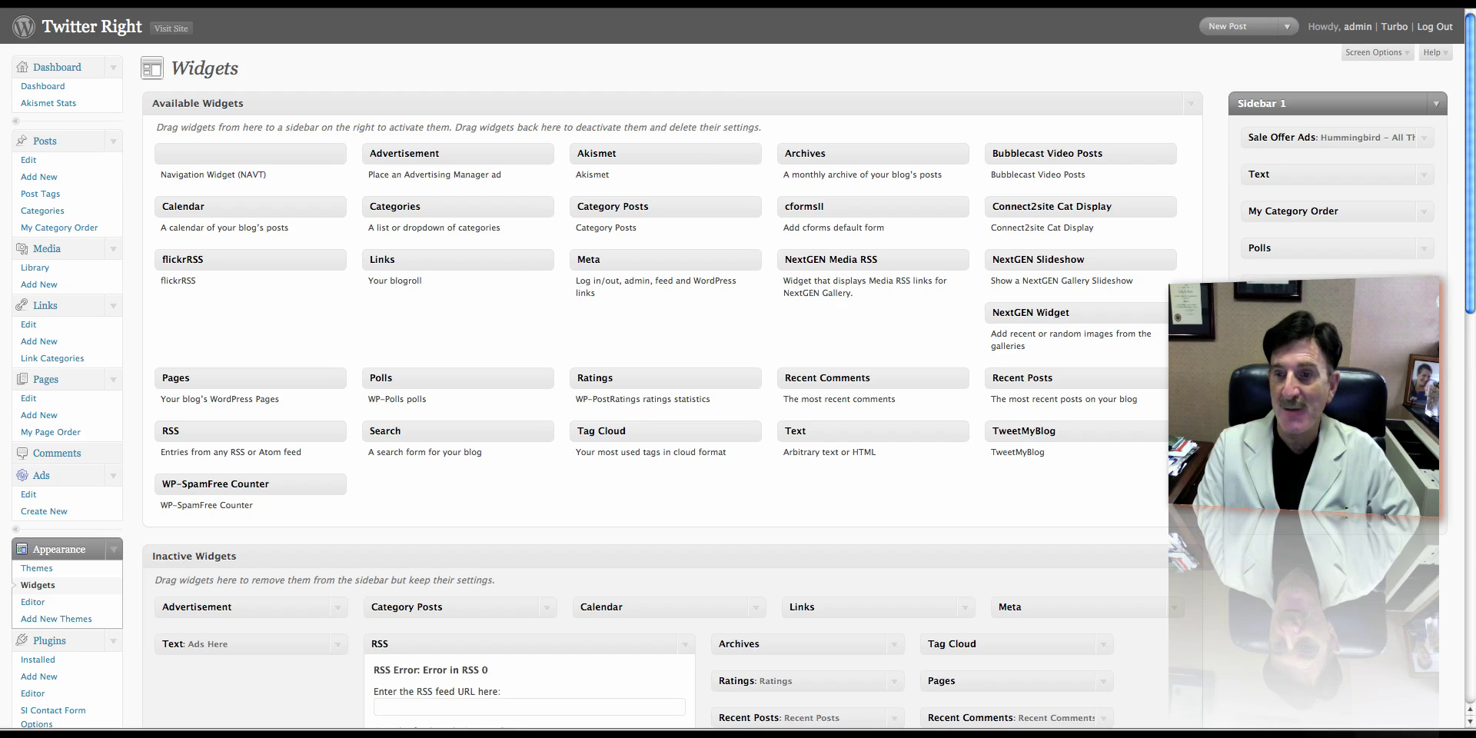
drag(877, 434, 879, 435)
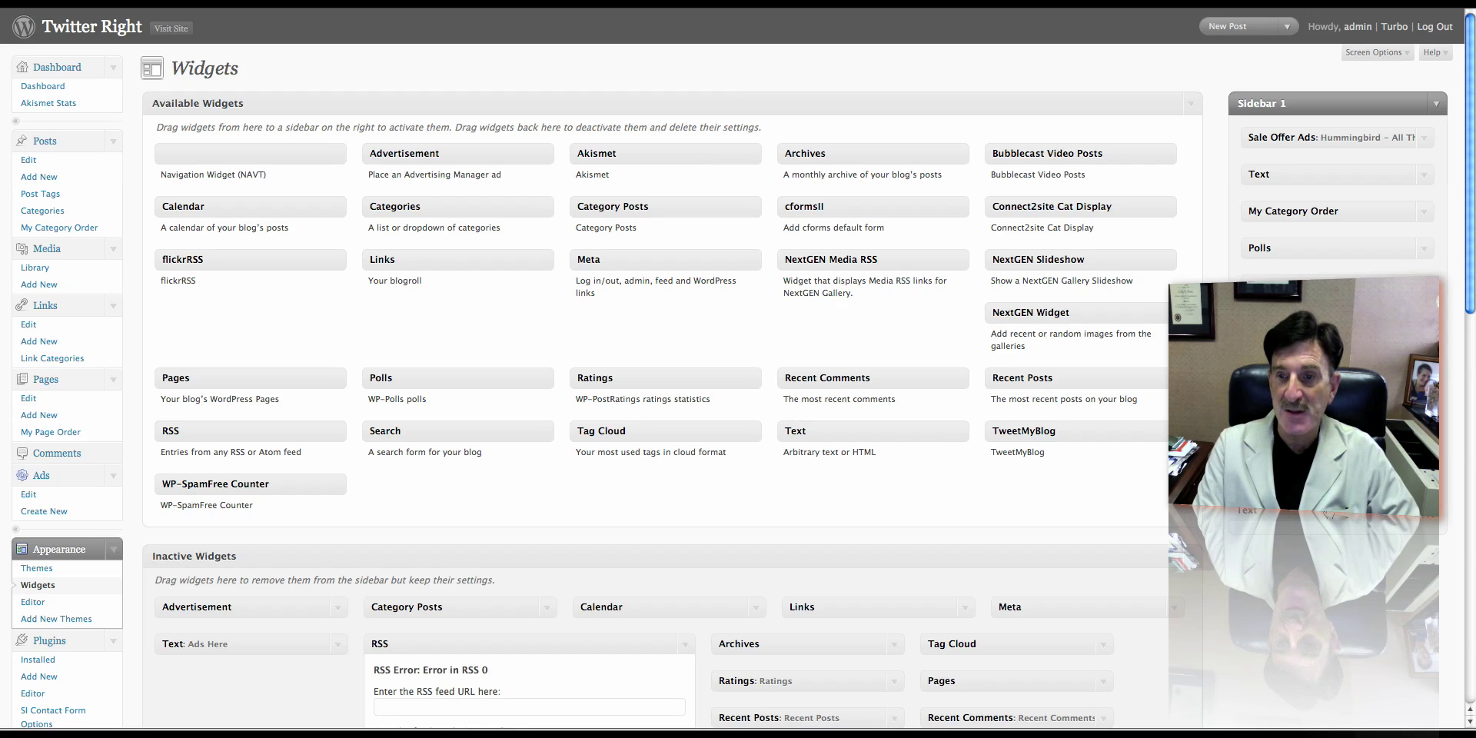
drag(1332, 514, 1330, 513)
right_click(1235, 598)
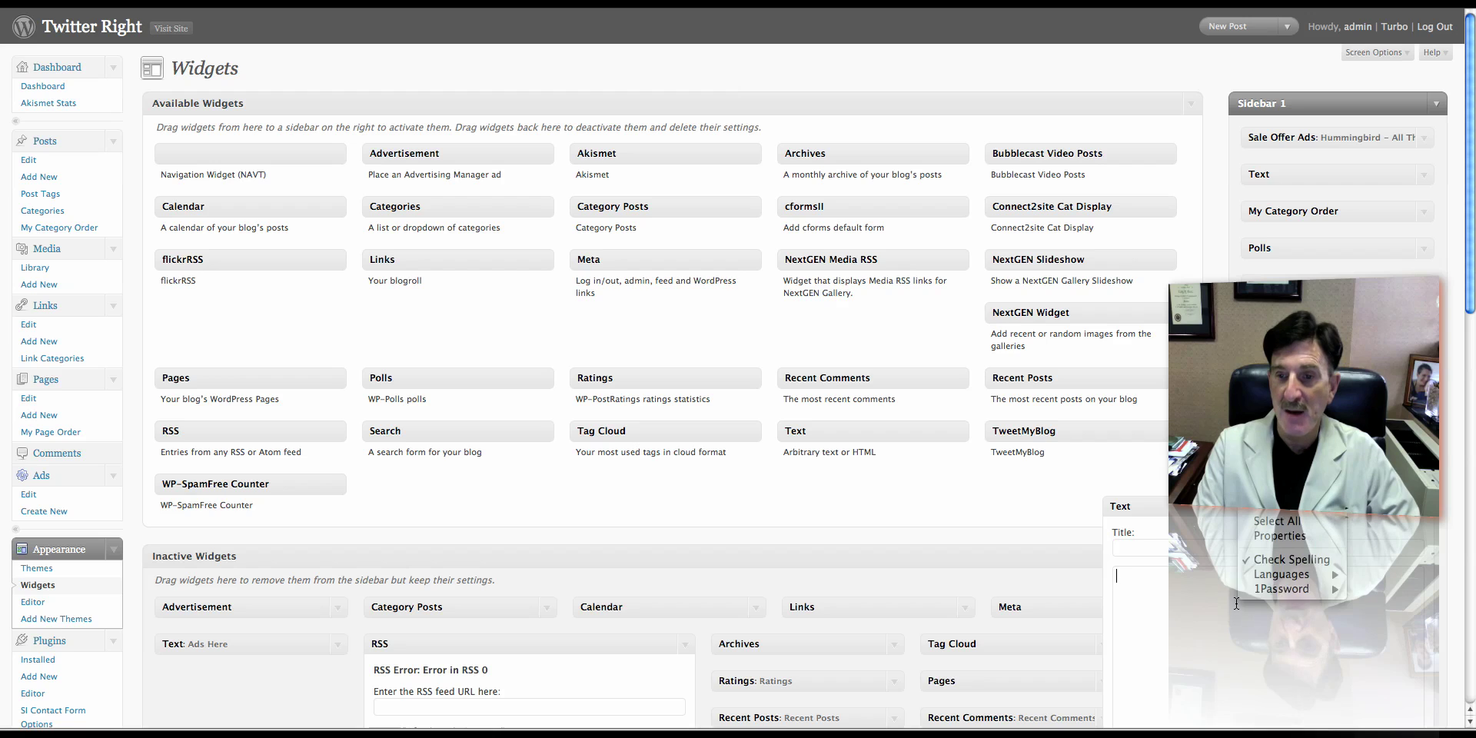
click(1276, 492)
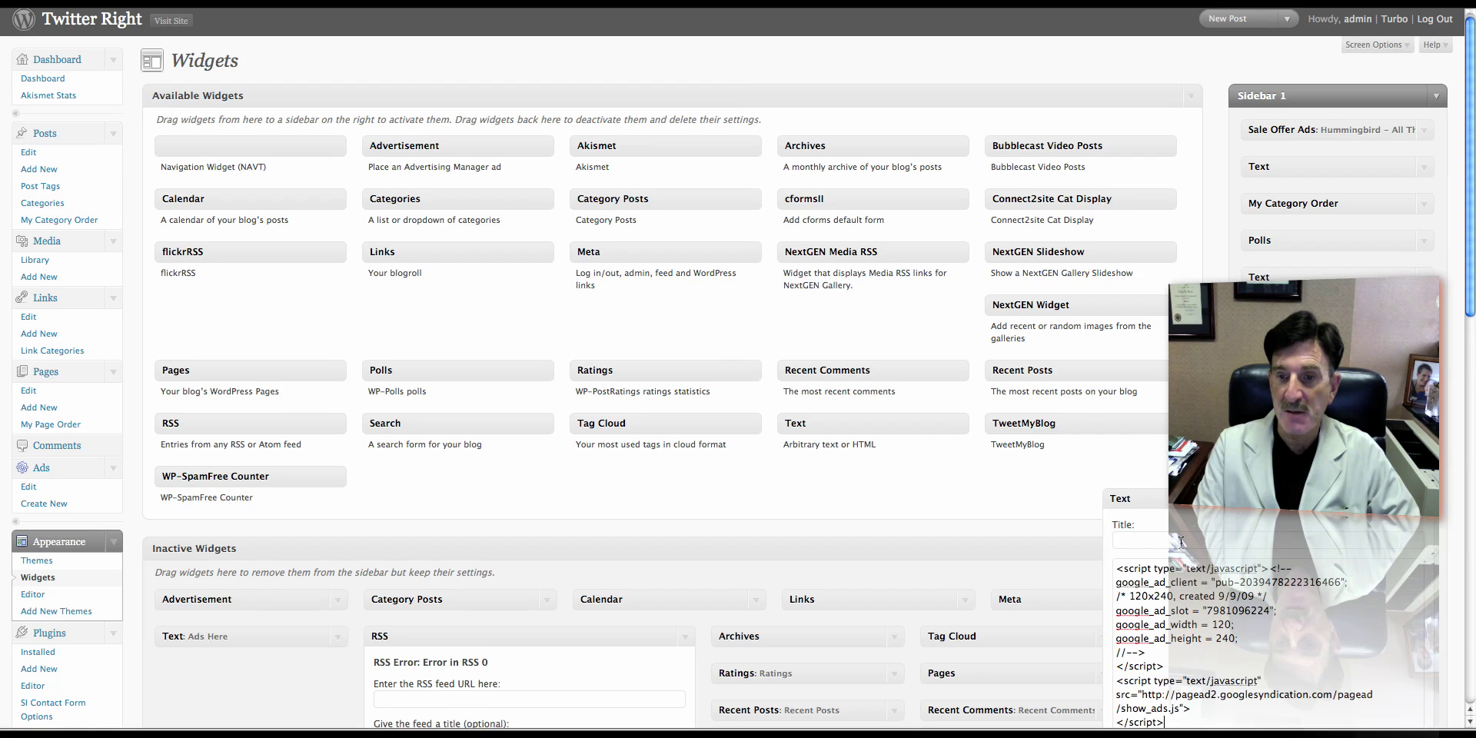
Title the new Text widget "Check Out These Resource" and save it.
text(Che)
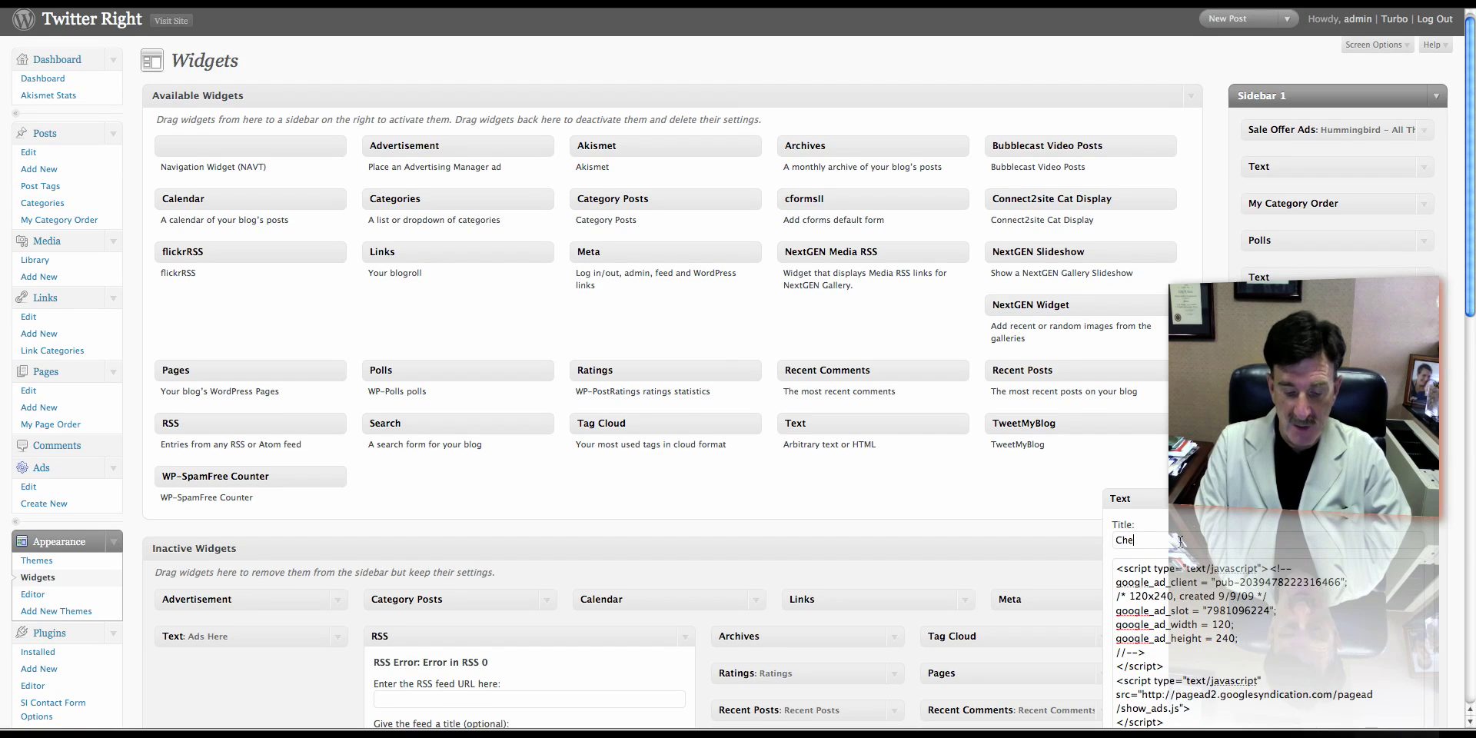
text(ck Out These )
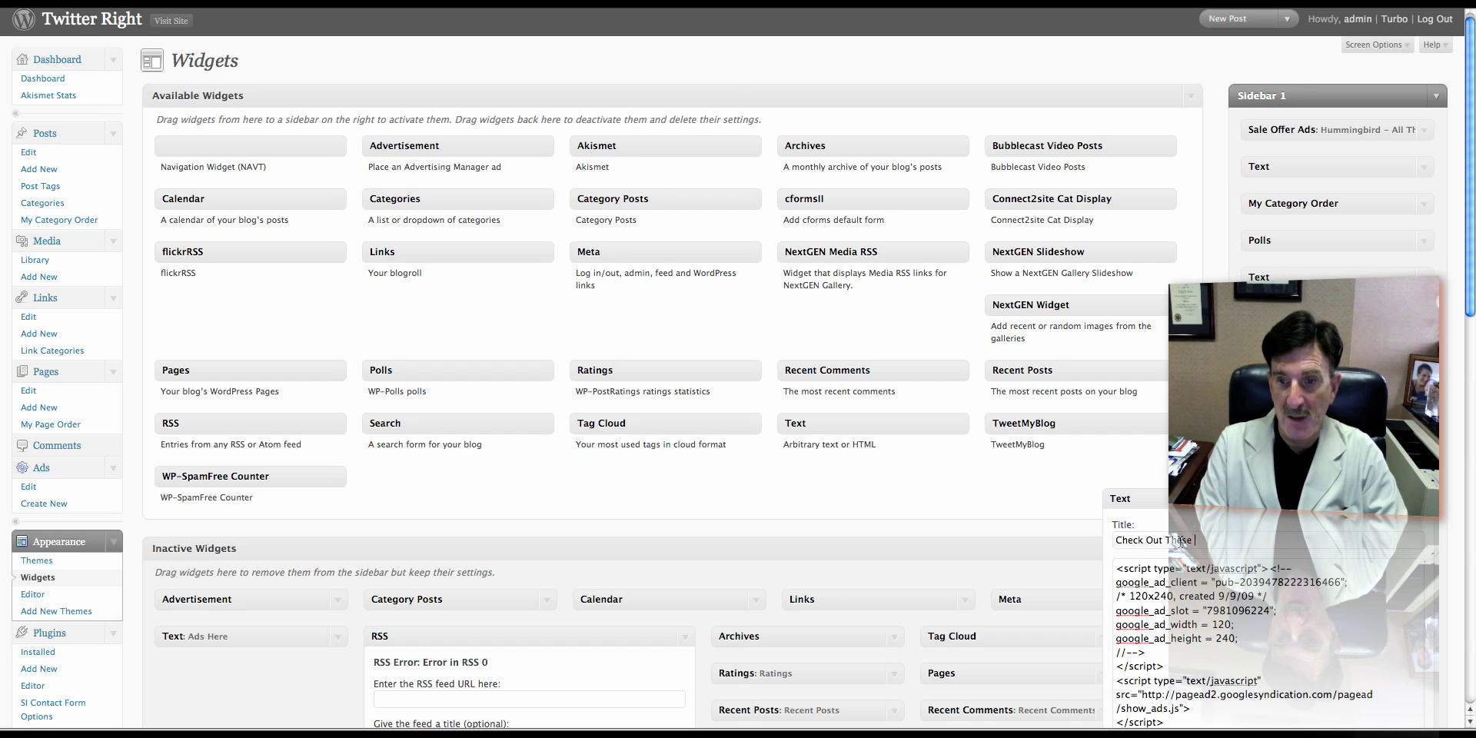
text(Resource)
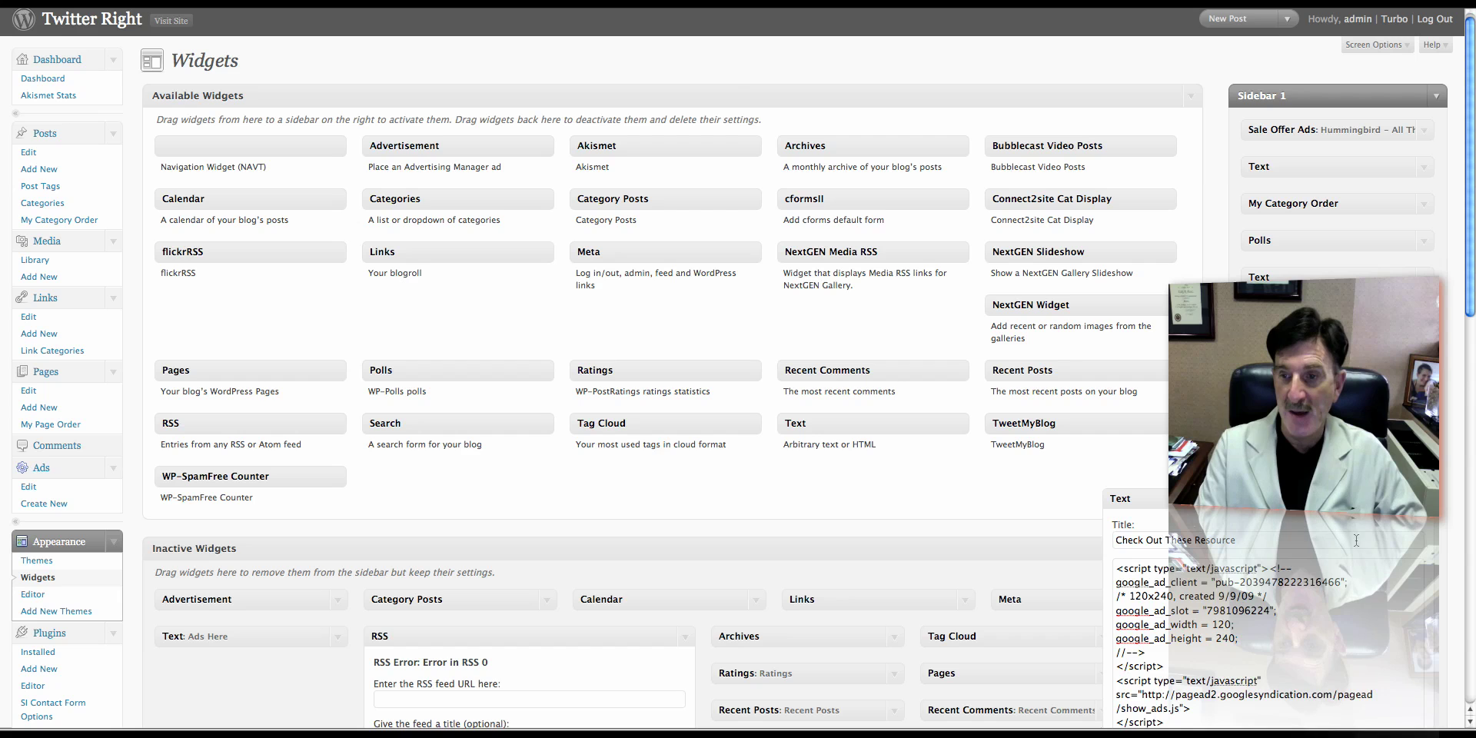
drag(1470, 300, 1471, 393)
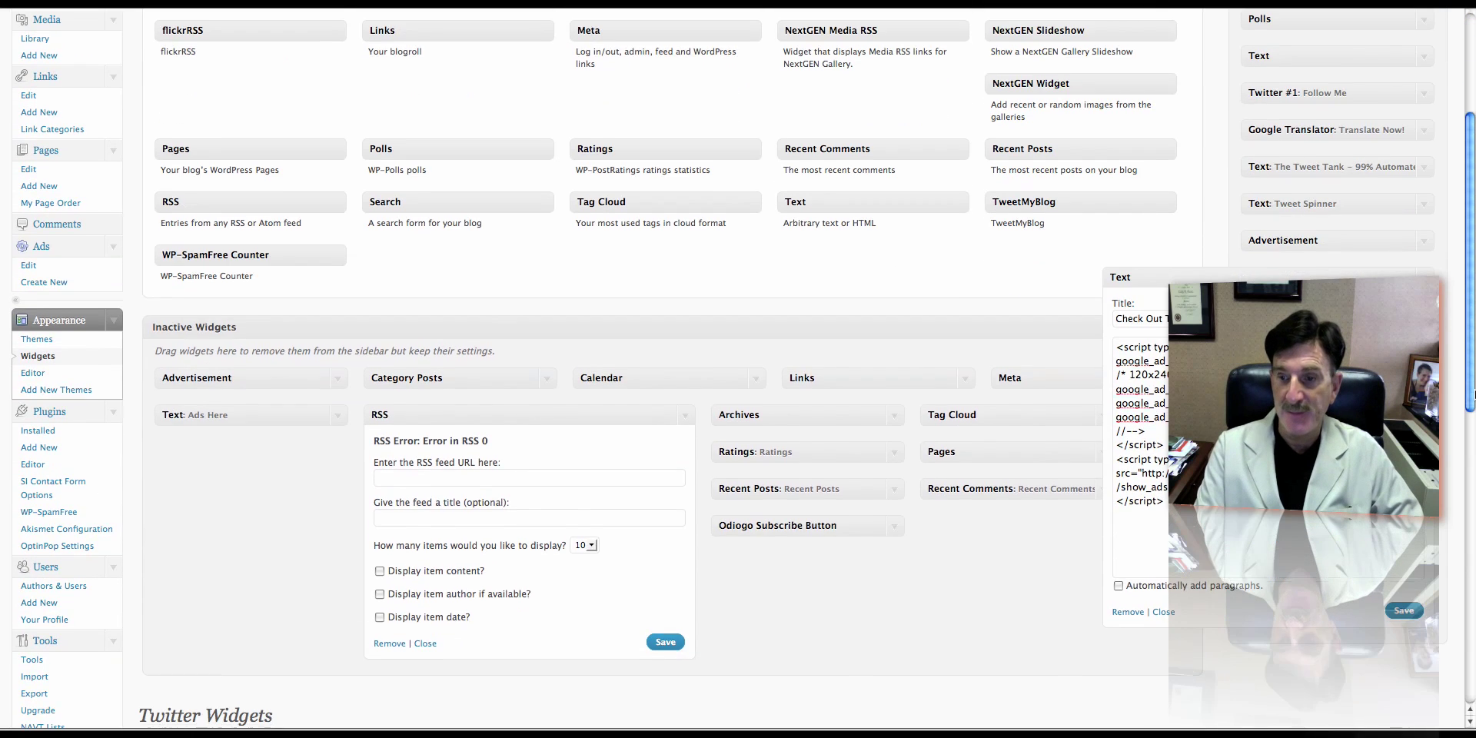
click(1405, 611)
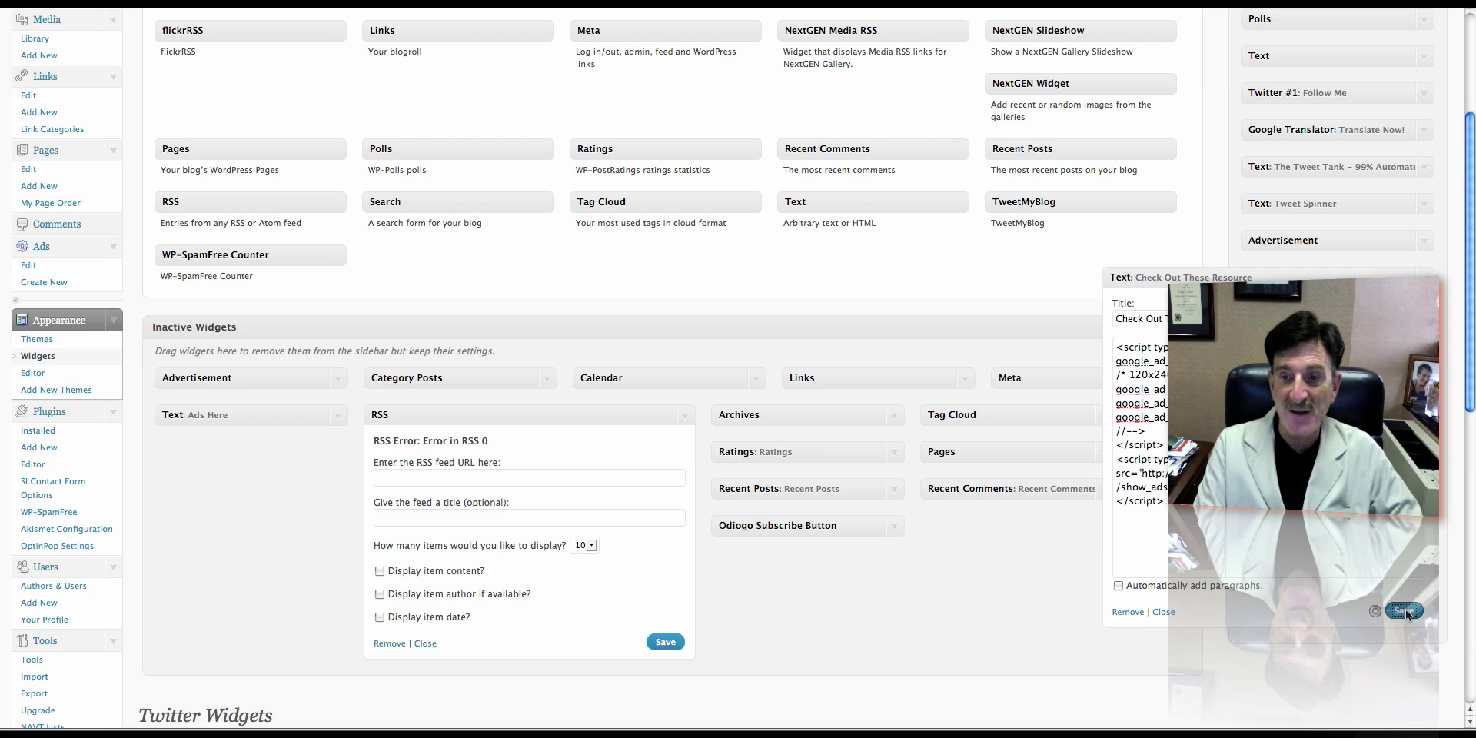
Close the "Check Out These Resource" Text widget and review the widget order in Sidebar 1.
click(1169, 612)
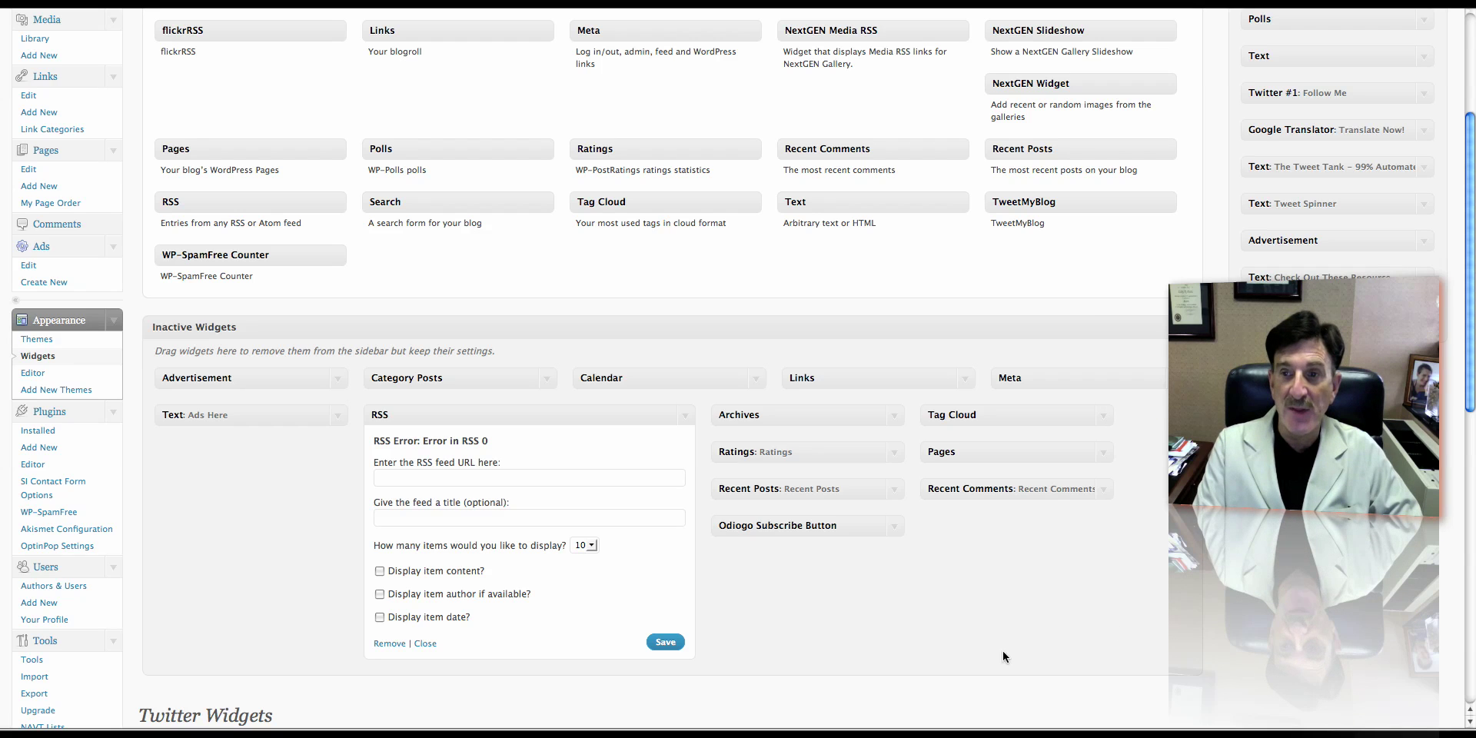
scroll(526, 695, down, 3)
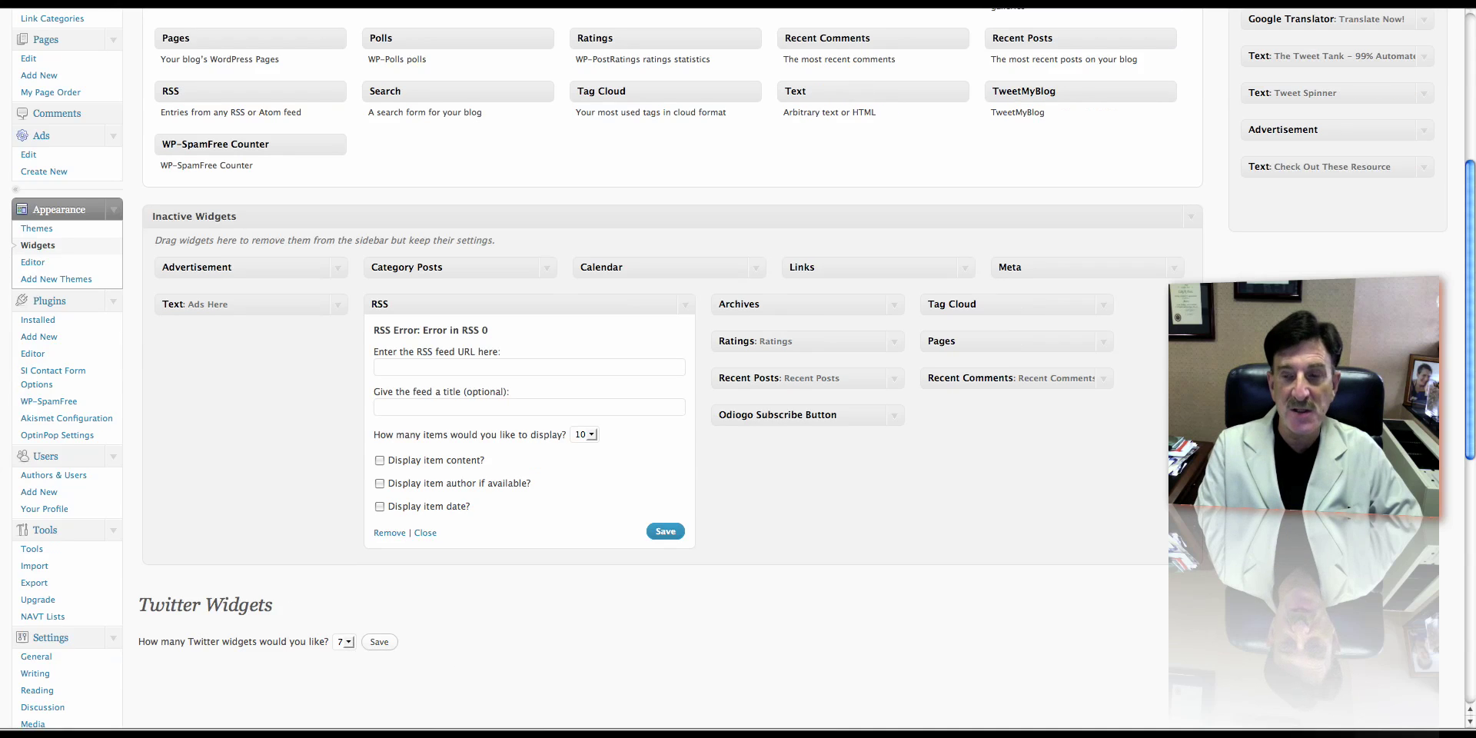
drag(1466, 406, 1447, 273)
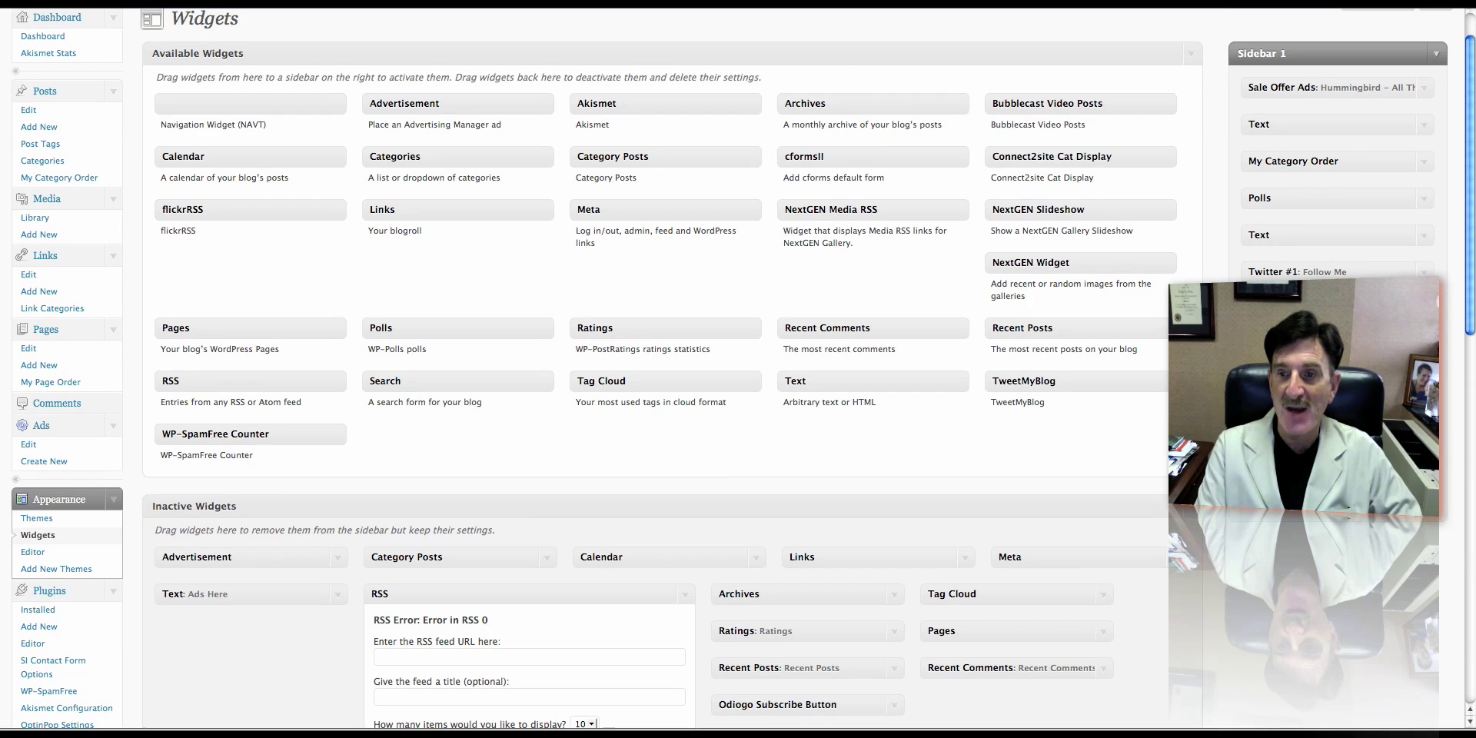
Set the number of Twitter widgets to 9 and save the setting.
scroll(496, 625, down, 5)
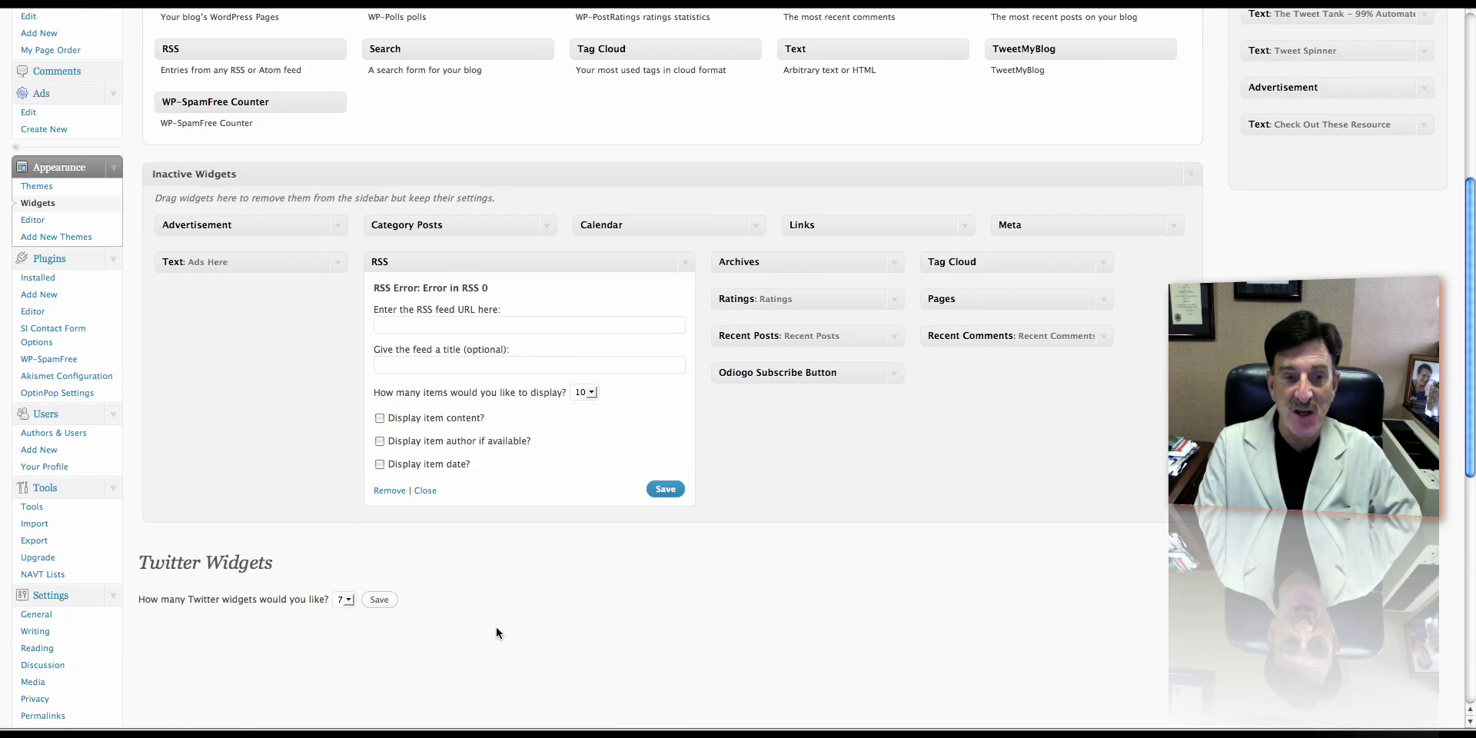
click(344, 599)
click(341, 584)
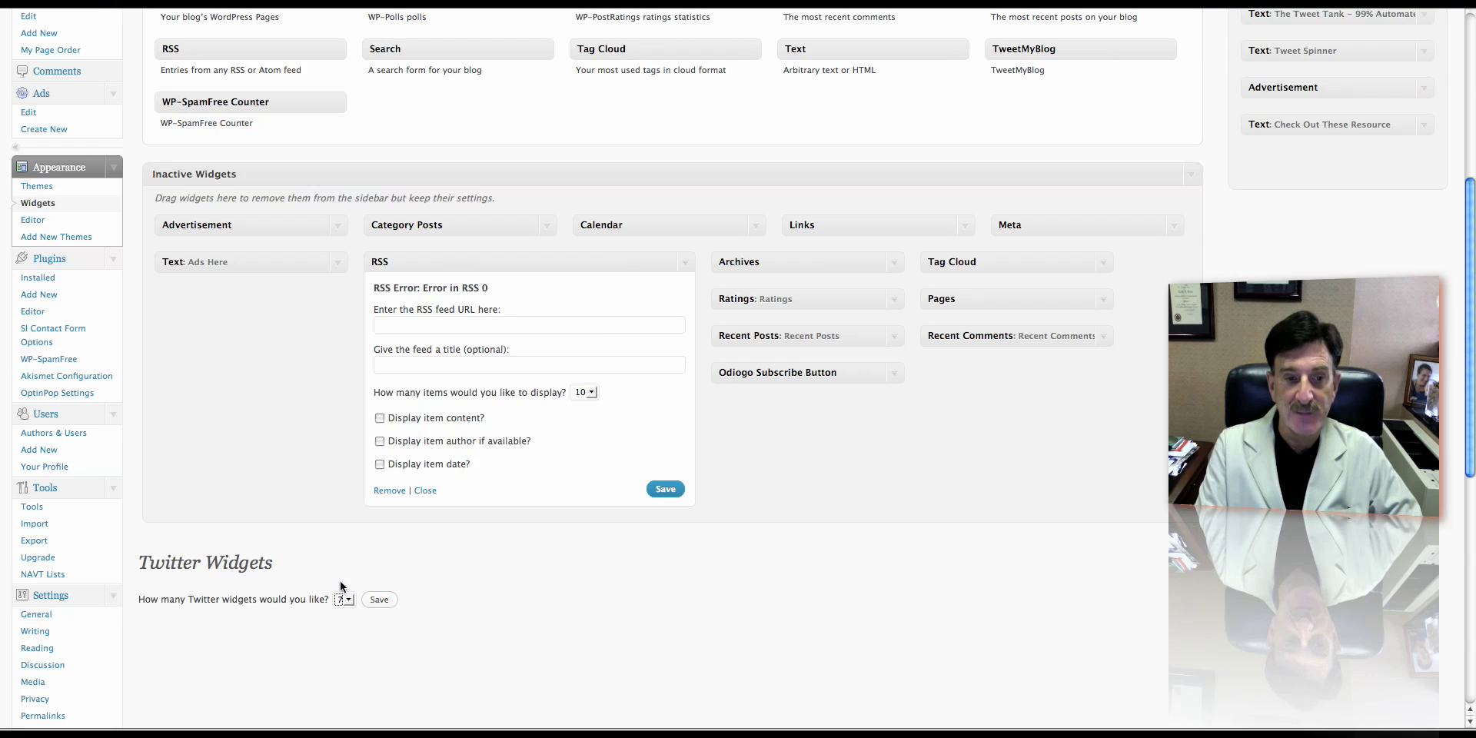
key(9)
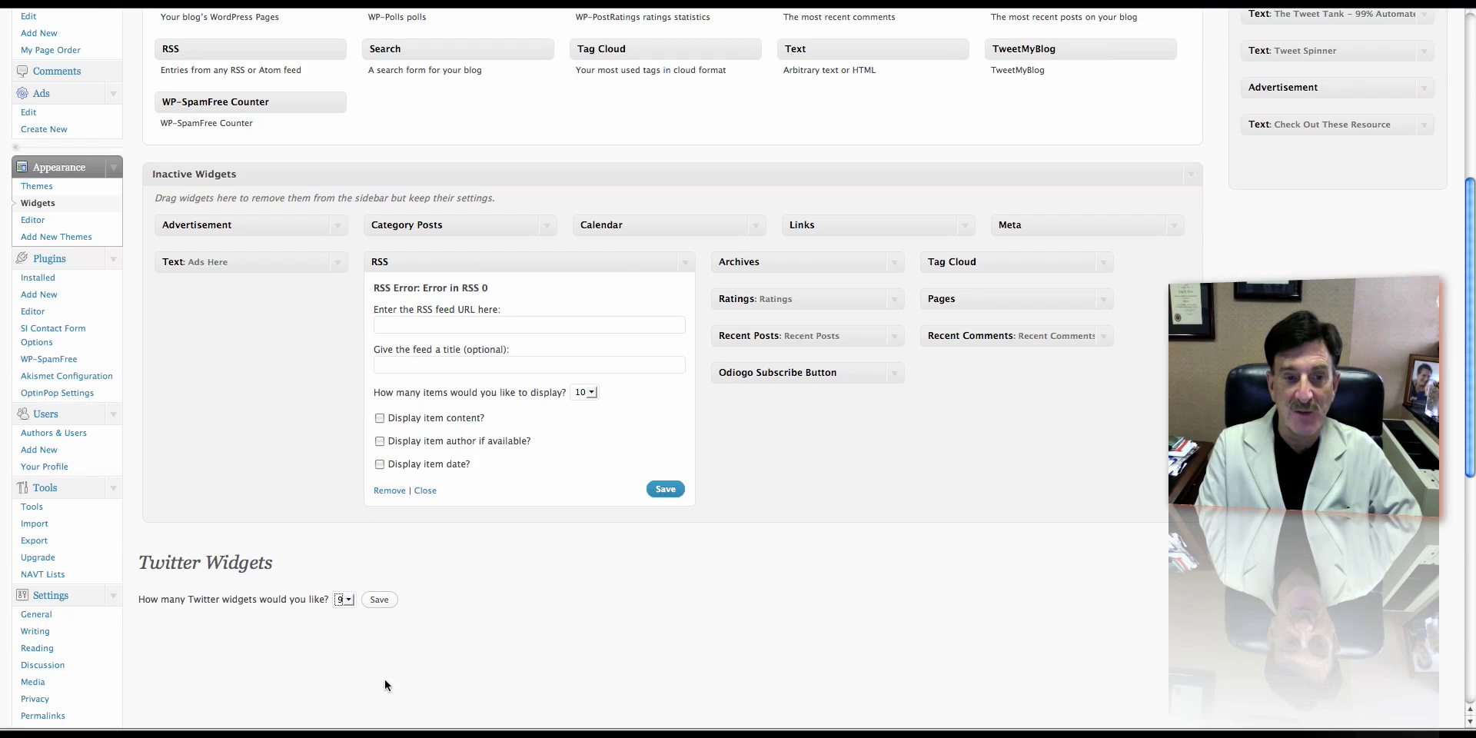
click(381, 600)
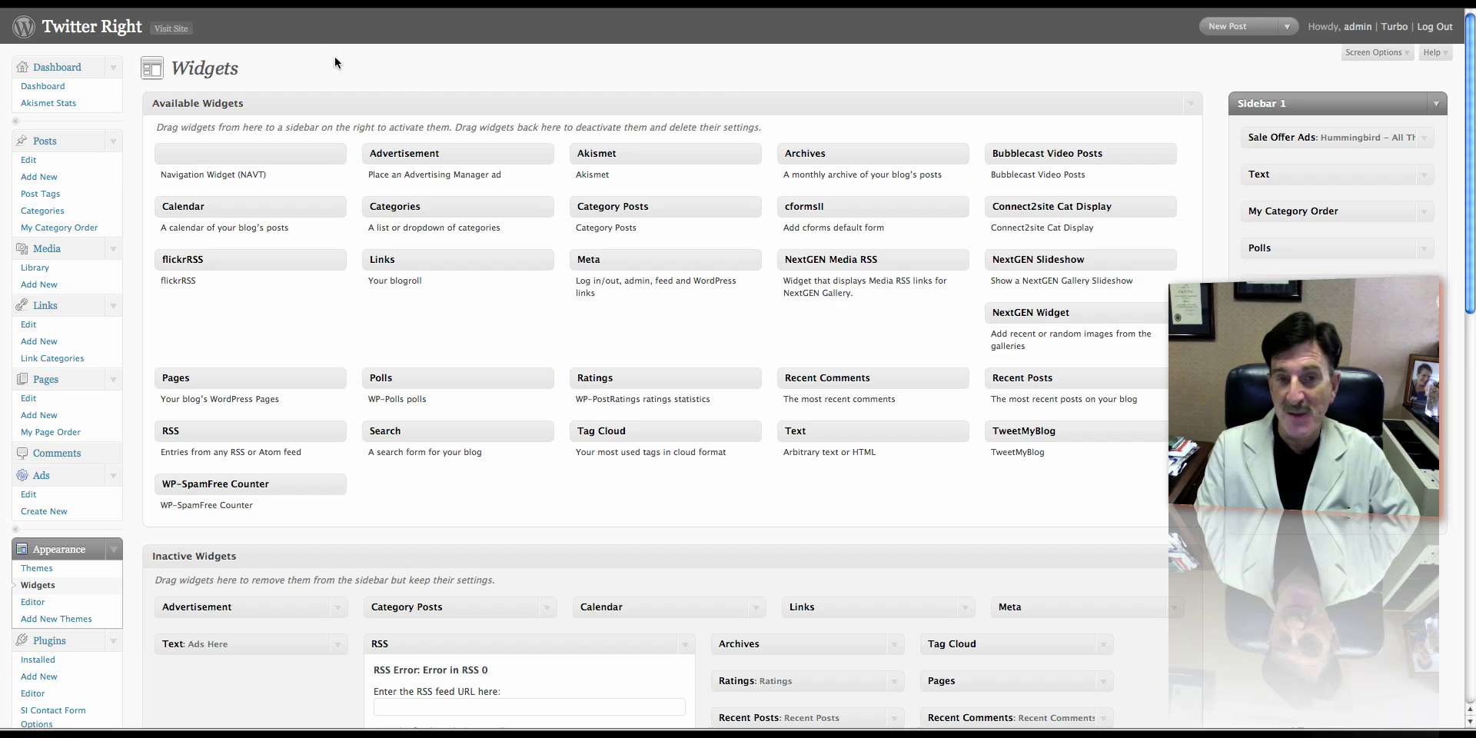
Check the Twitter Right blog's sidebar for the ad under the "Check Out These Resource" heading, dismissing the pop-ups.
key(ctrl+Tab)
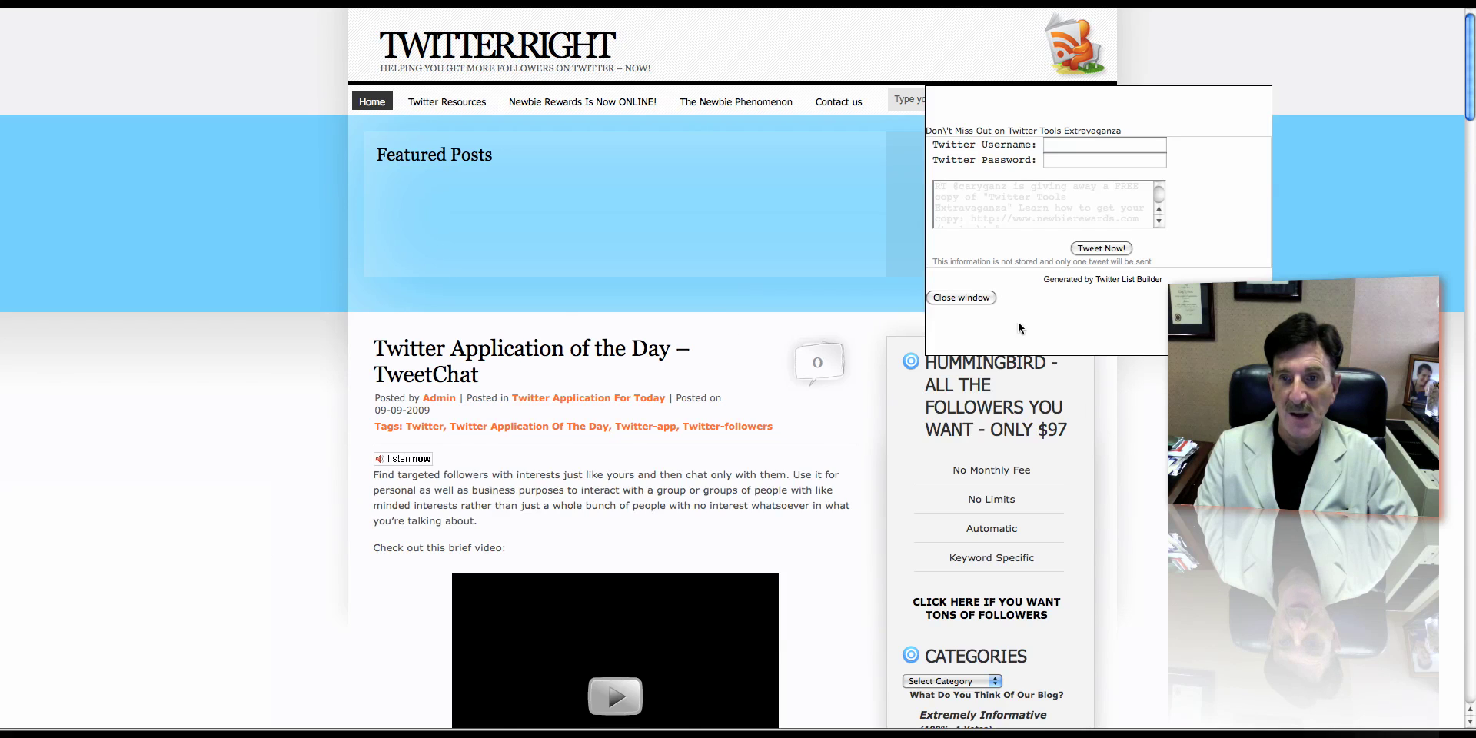
click(960, 297)
scroll(961, 308, down, 5)
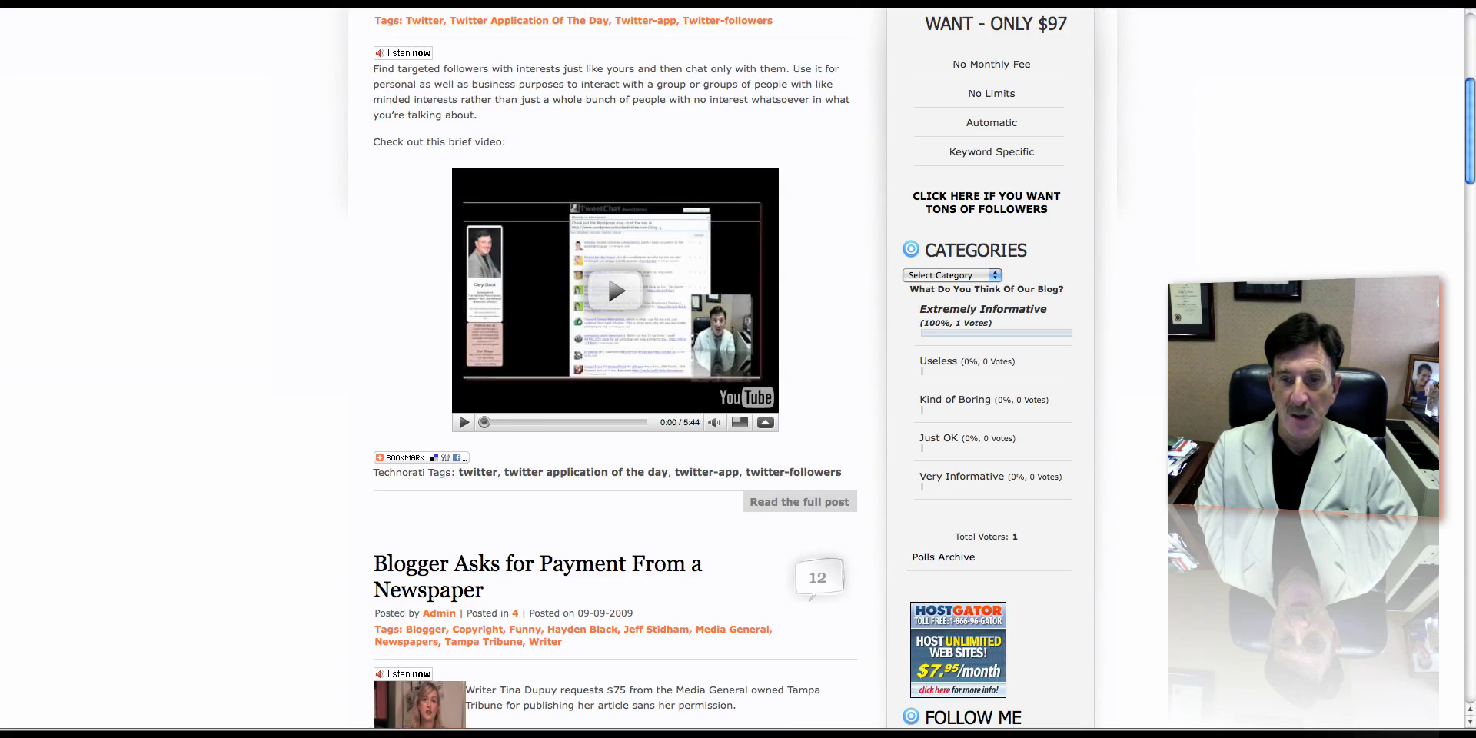
scroll(615, 369, down, 12)
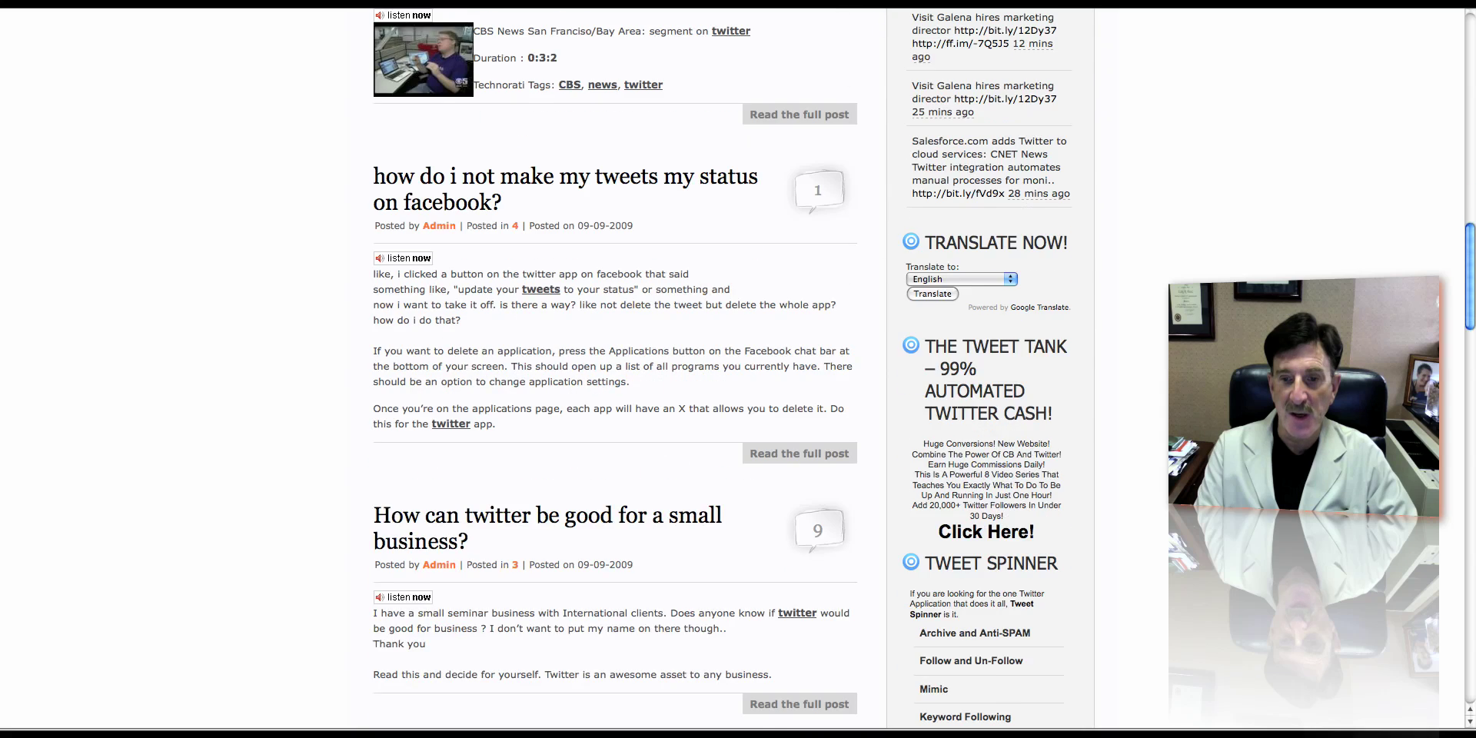
scroll(615, 369, down, 5)
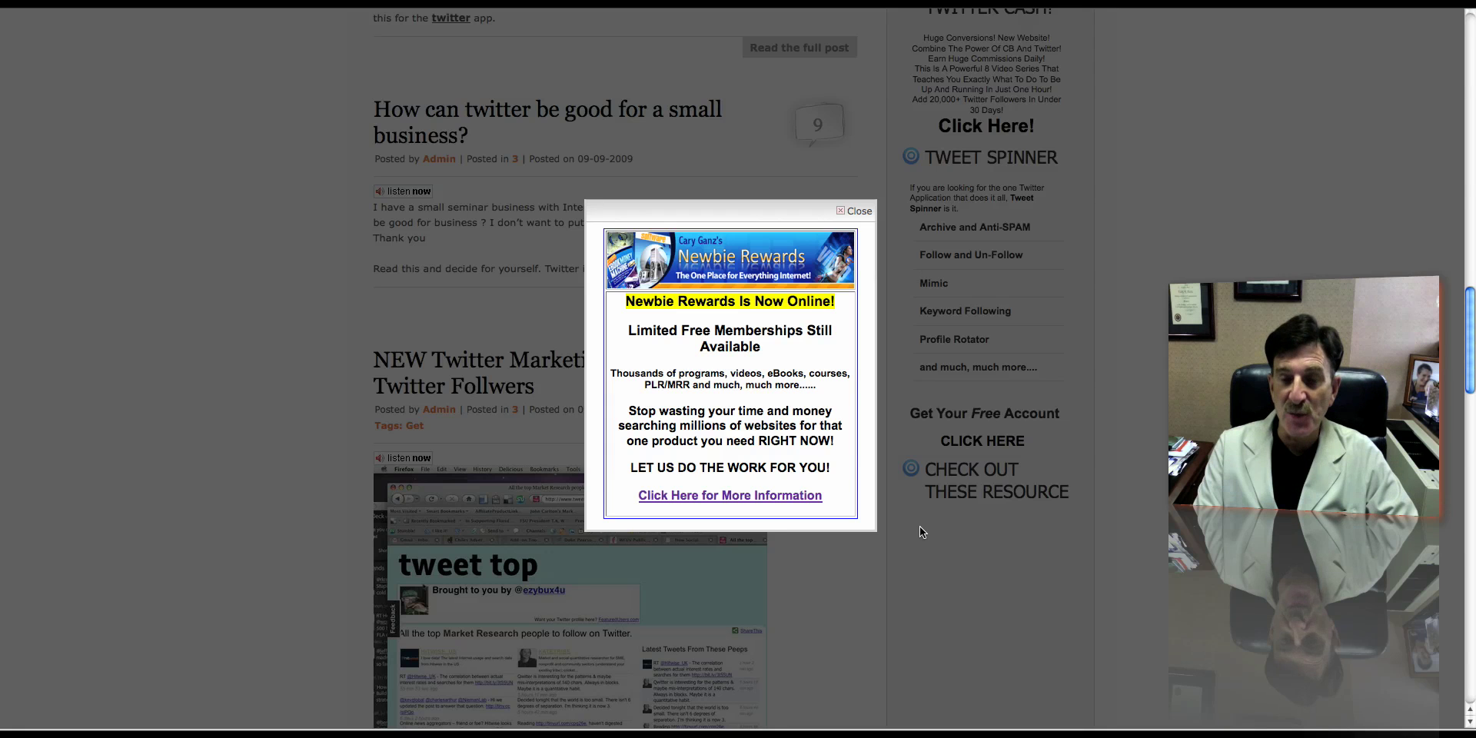
click(856, 212)
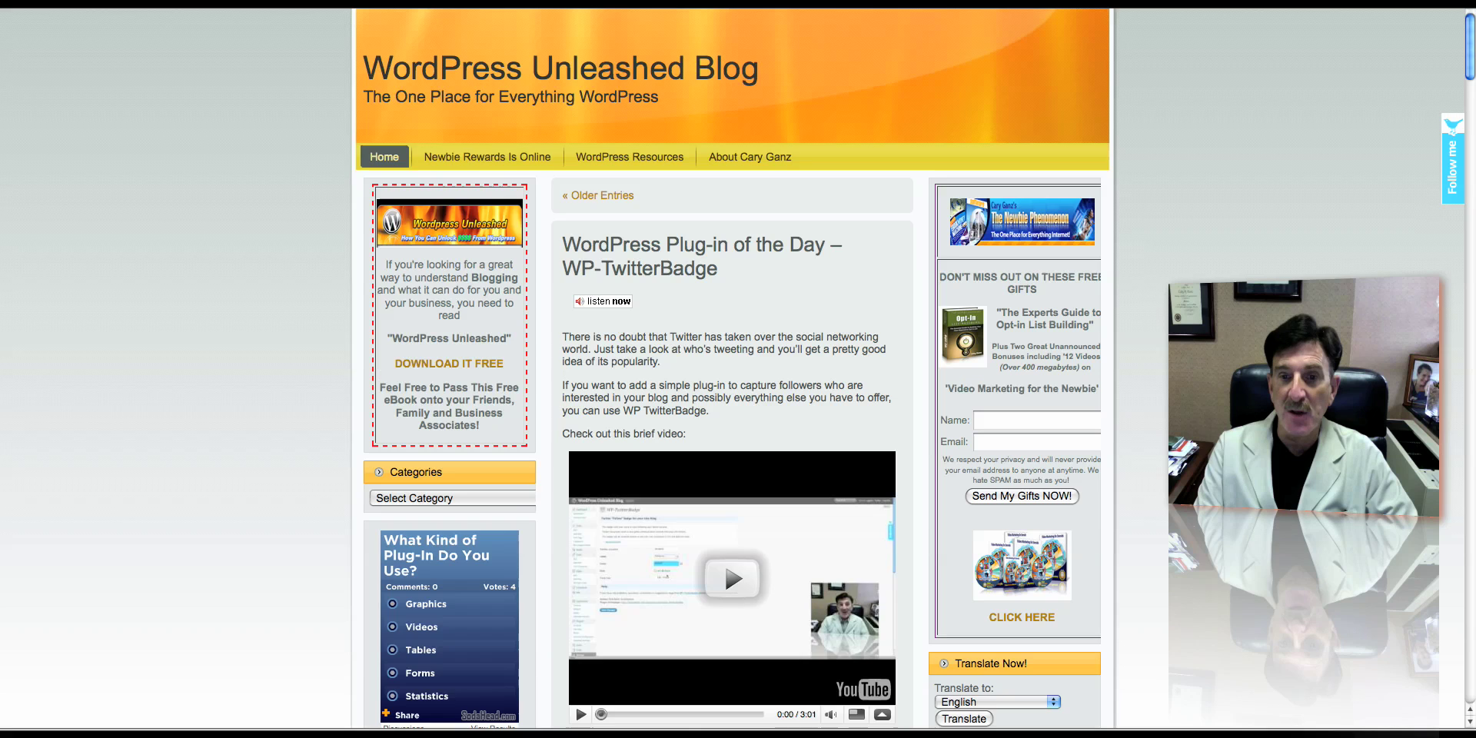
Examine the "Great Resources!" AdSense ad in the WordPress Unleashed Blog's sidebar, paging through its rotating ads.
scroll(731, 369, down, 5)
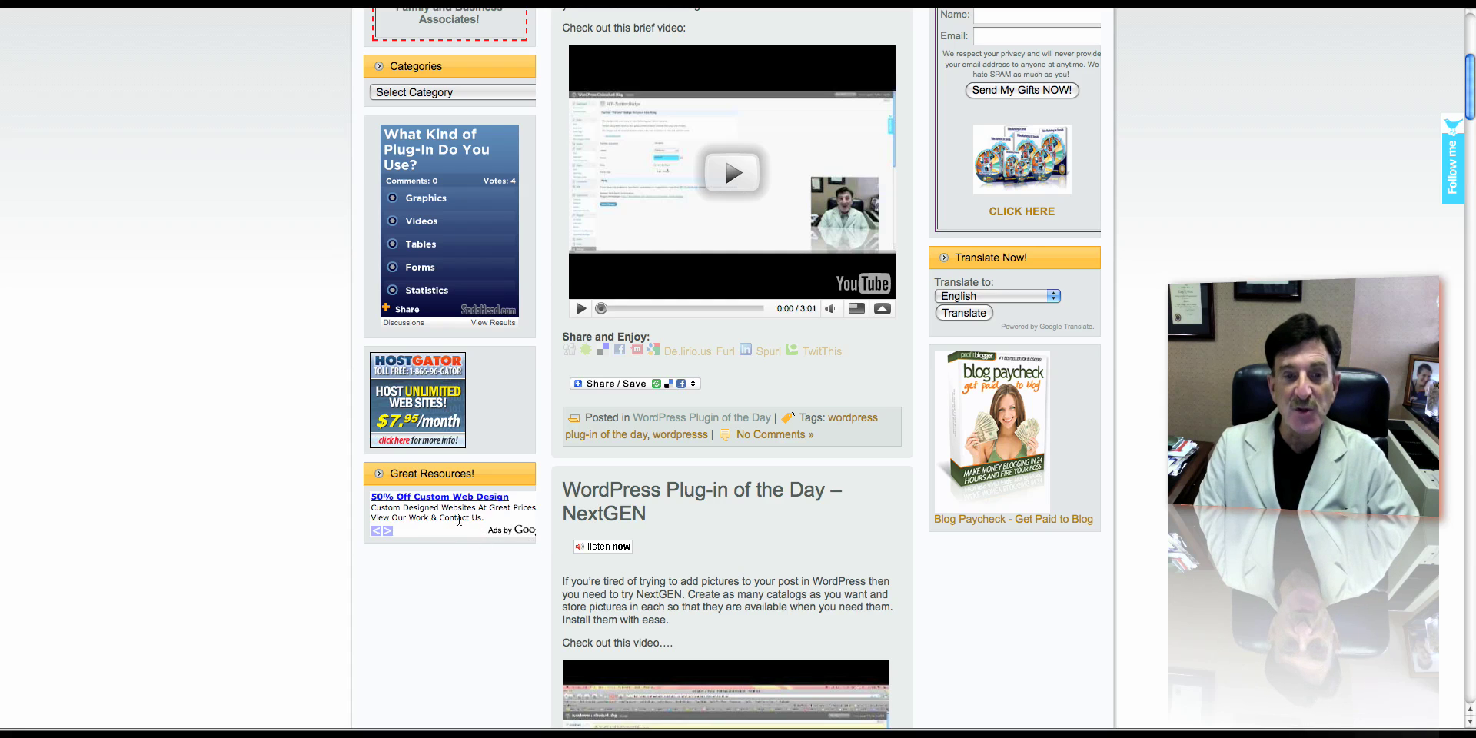
click(386, 530)
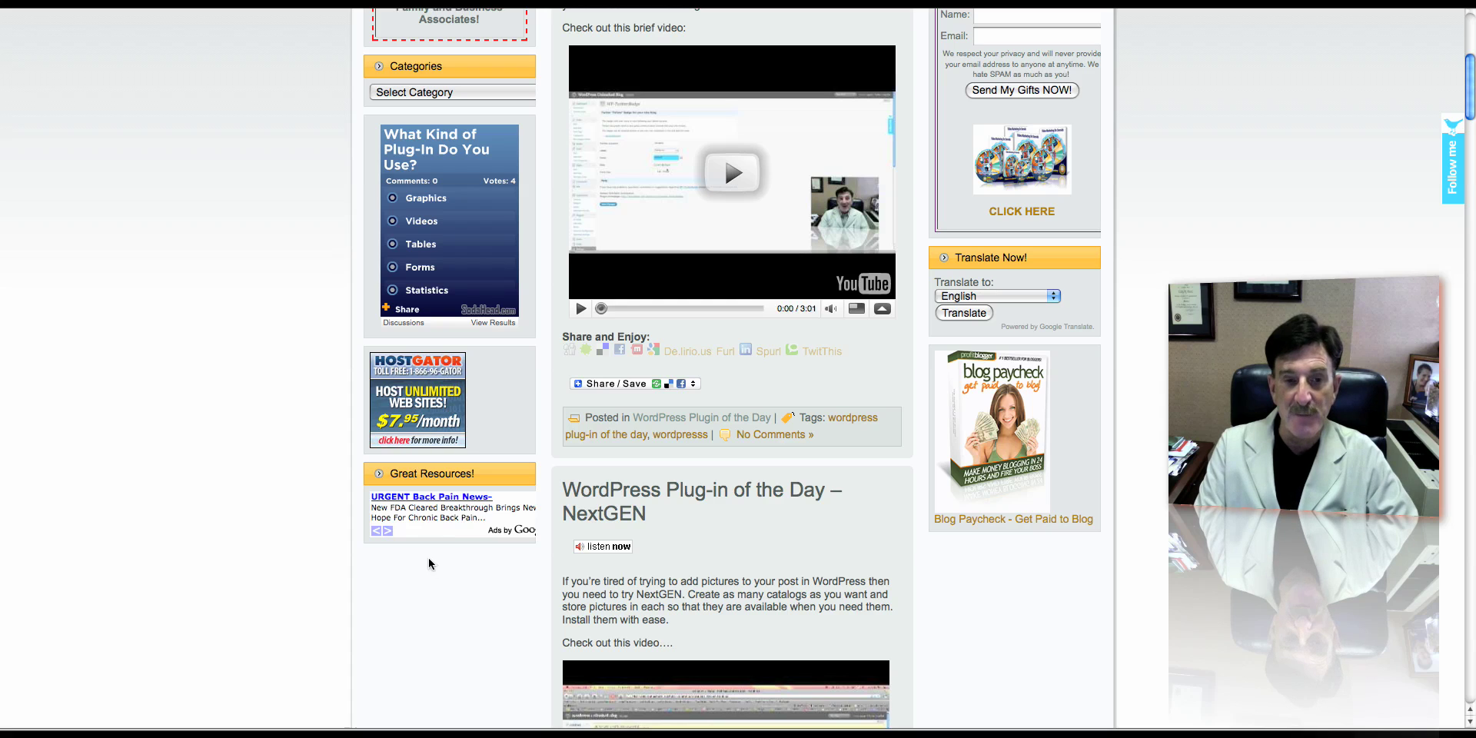
click(389, 531)
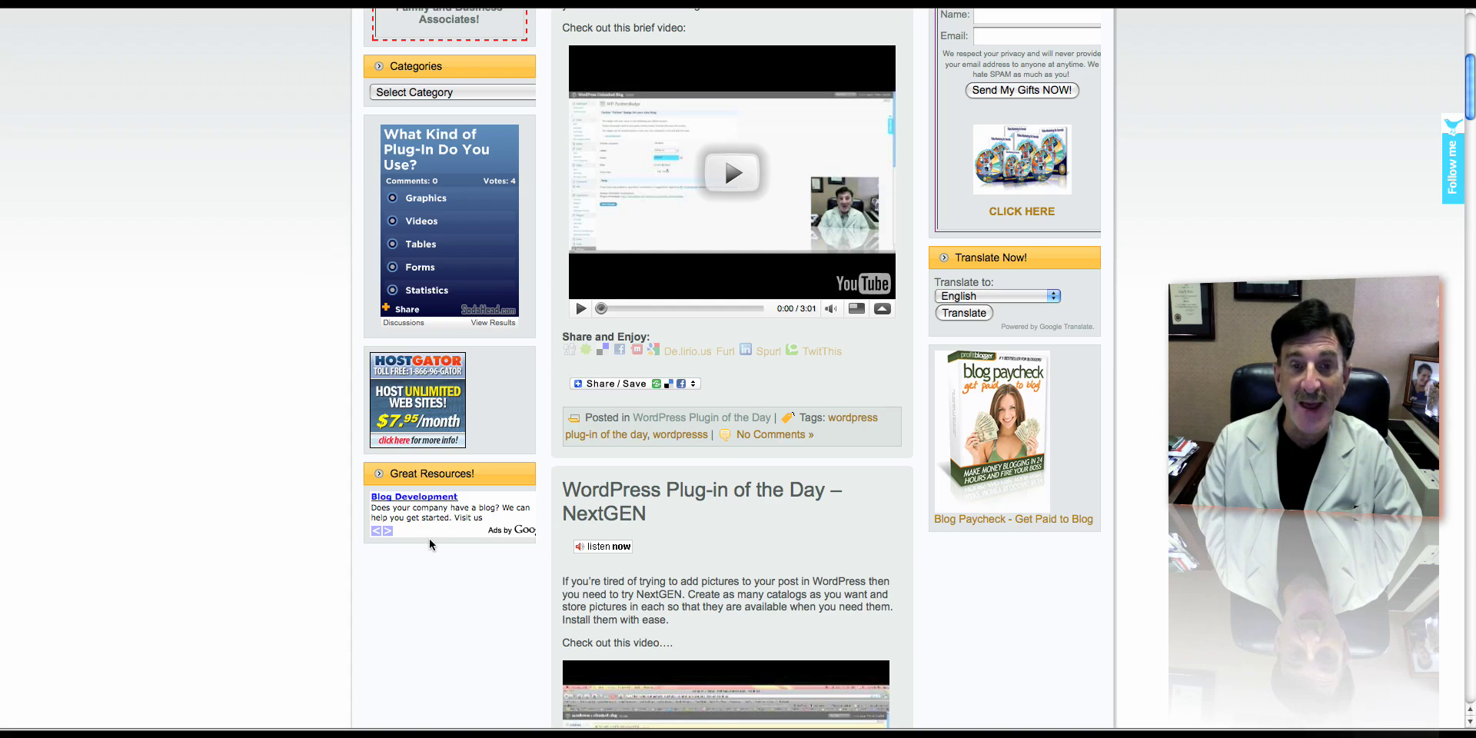
scroll(469, 584, up, 5)
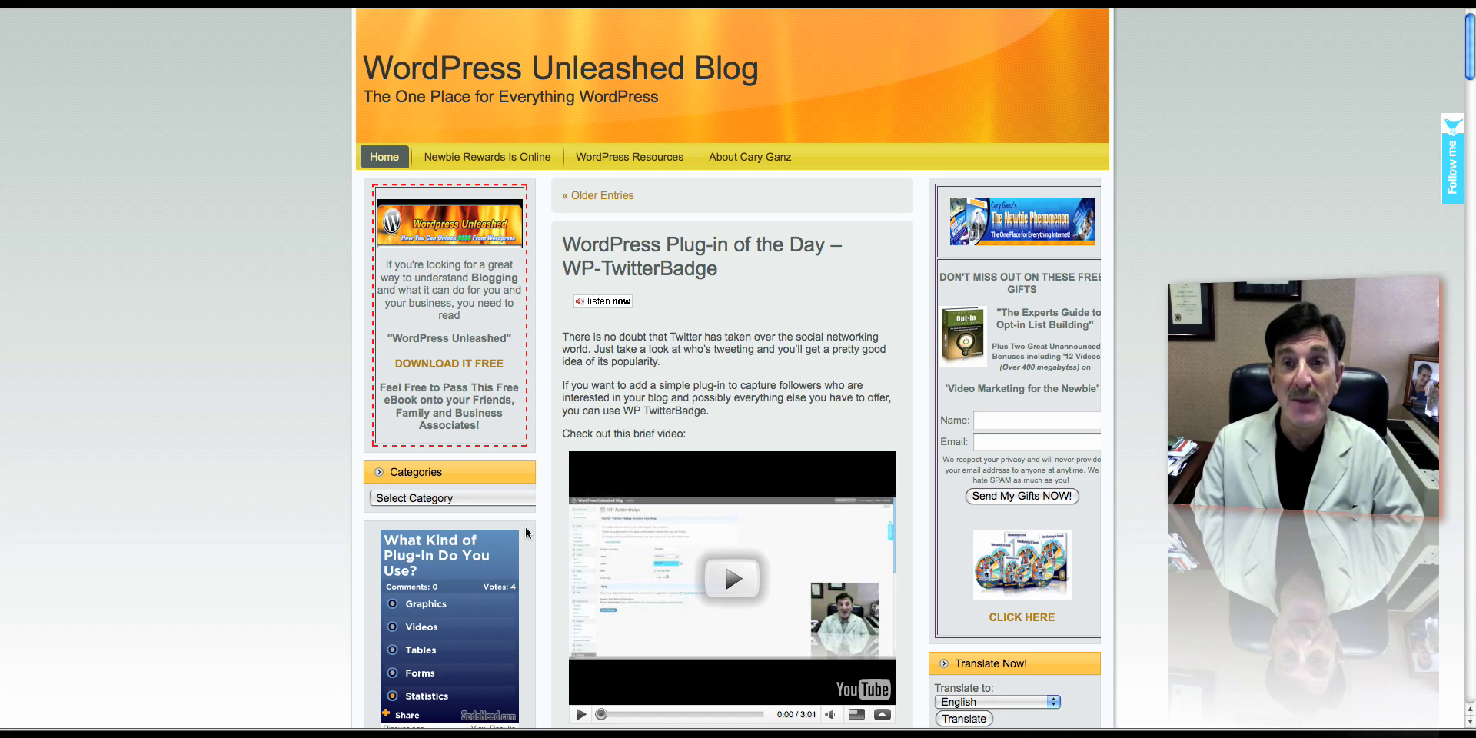
Look over the Twitter Right blog from the "Check Out These Resource" heading back up to the header, closing the pop-up.
scroll(524, 544, down, 10)
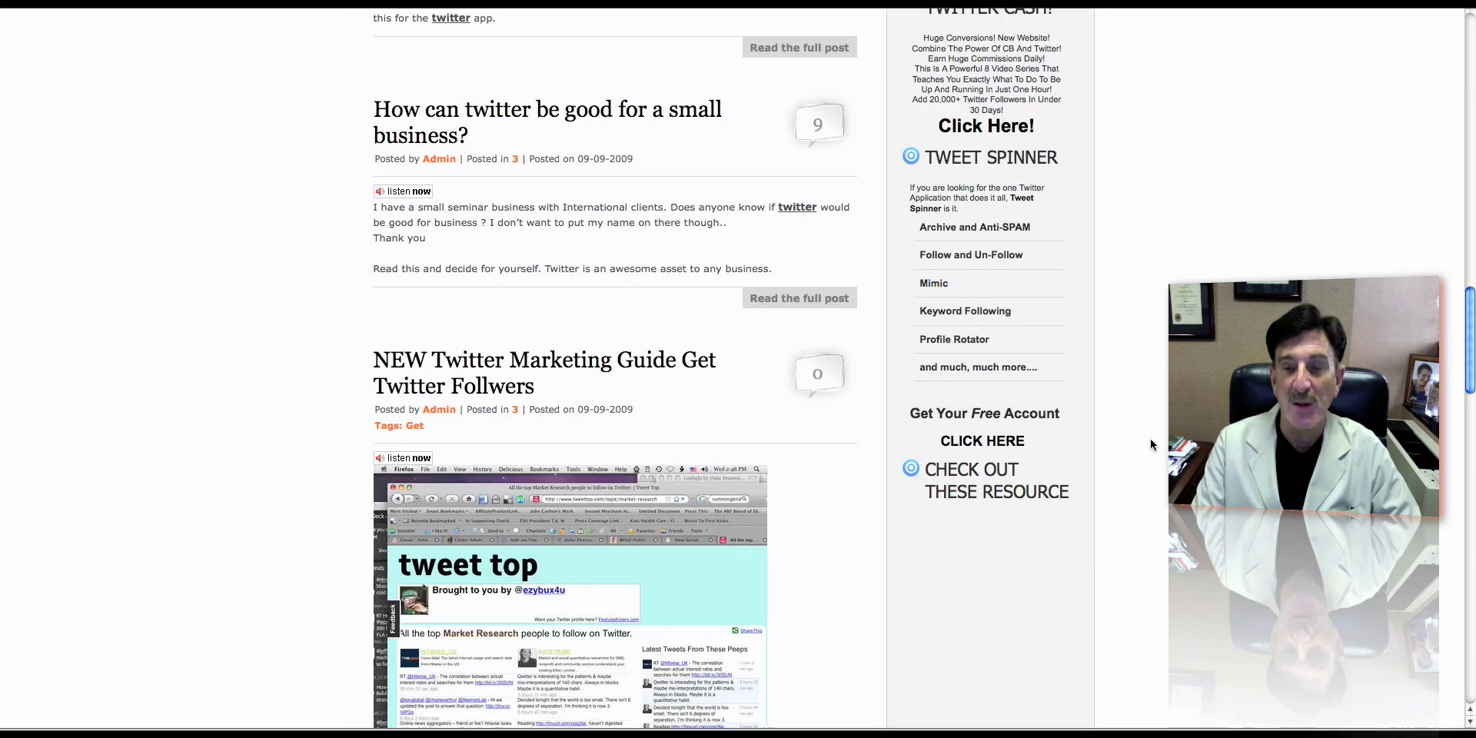
scroll(1150, 441, up, 5)
scroll(1150, 444, up, 15)
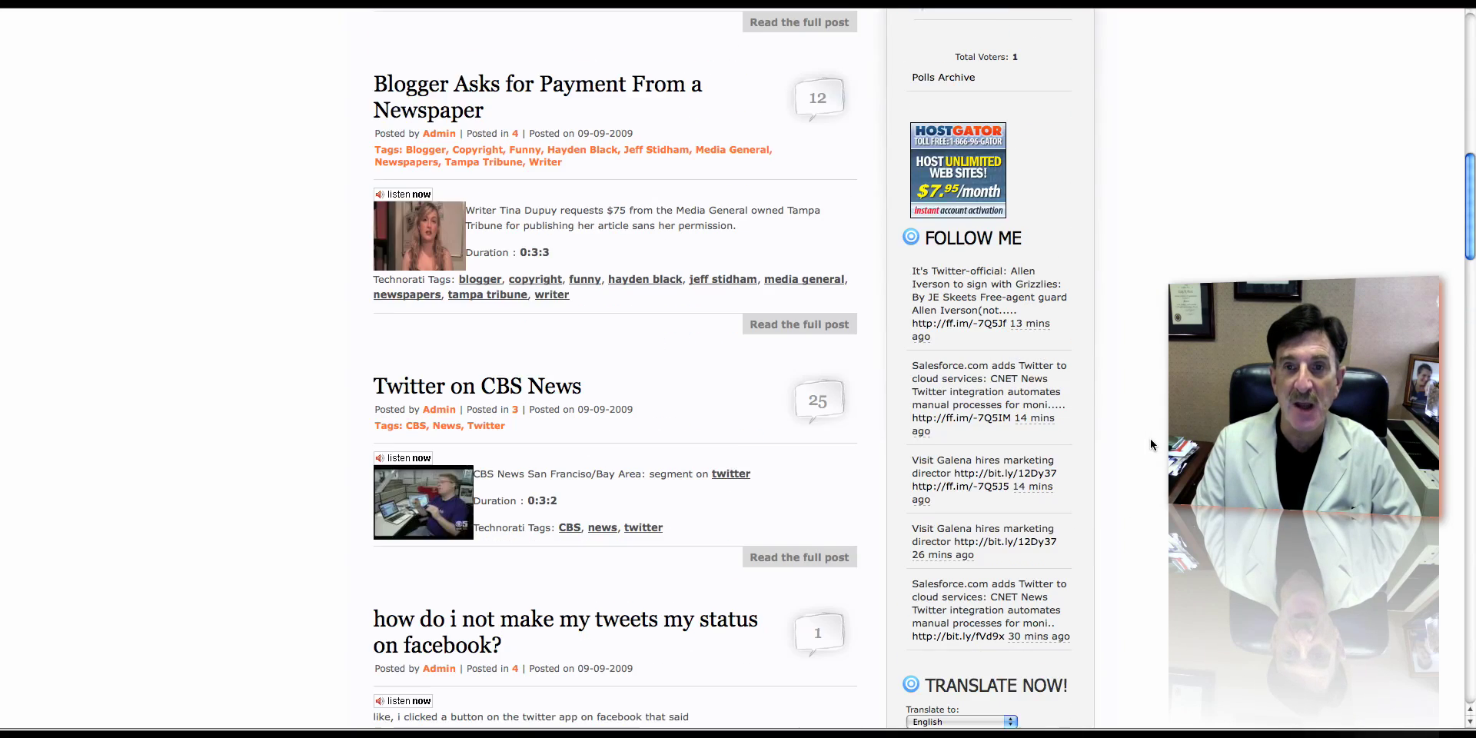
scroll(1150, 442, up, 3)
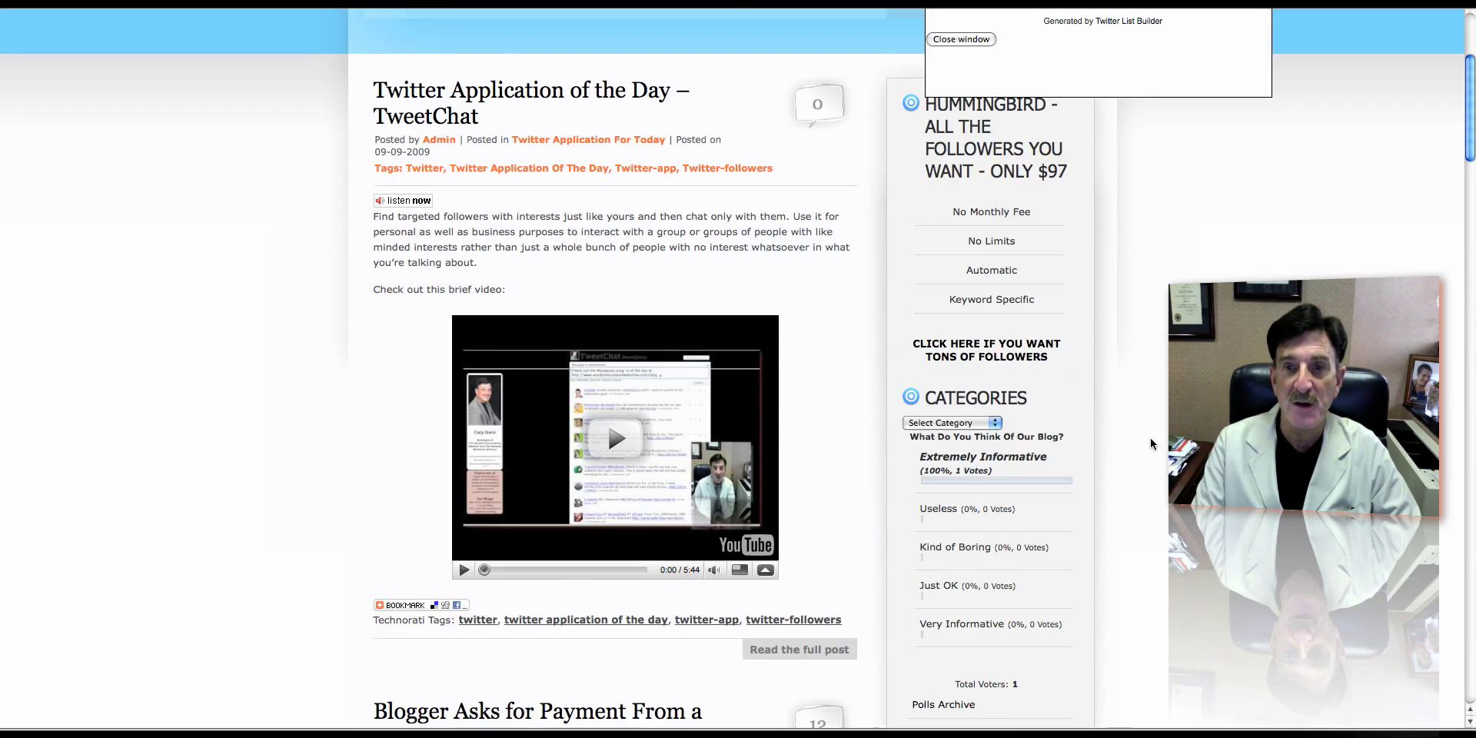
scroll(1154, 434, up, 3)
scroll(1146, 384, up, 2)
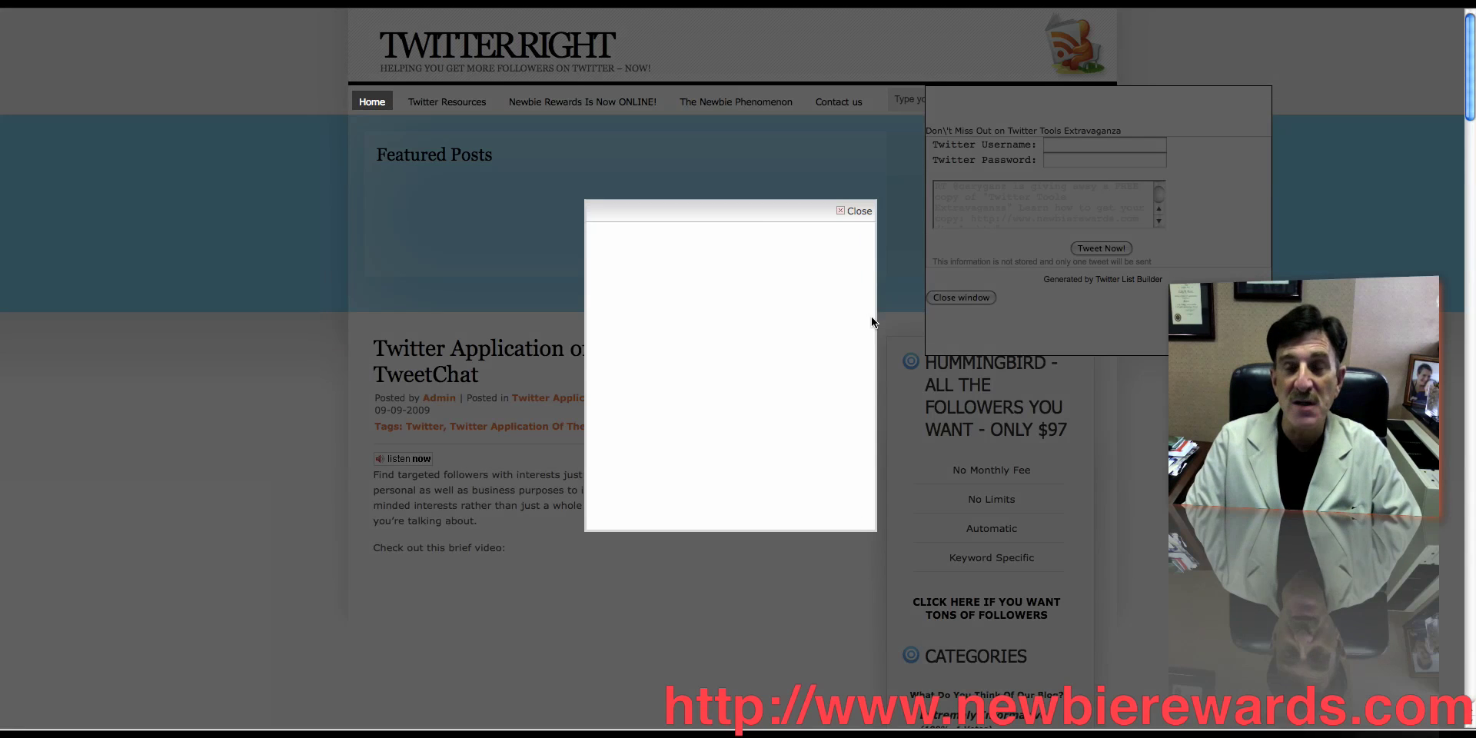
click(856, 211)
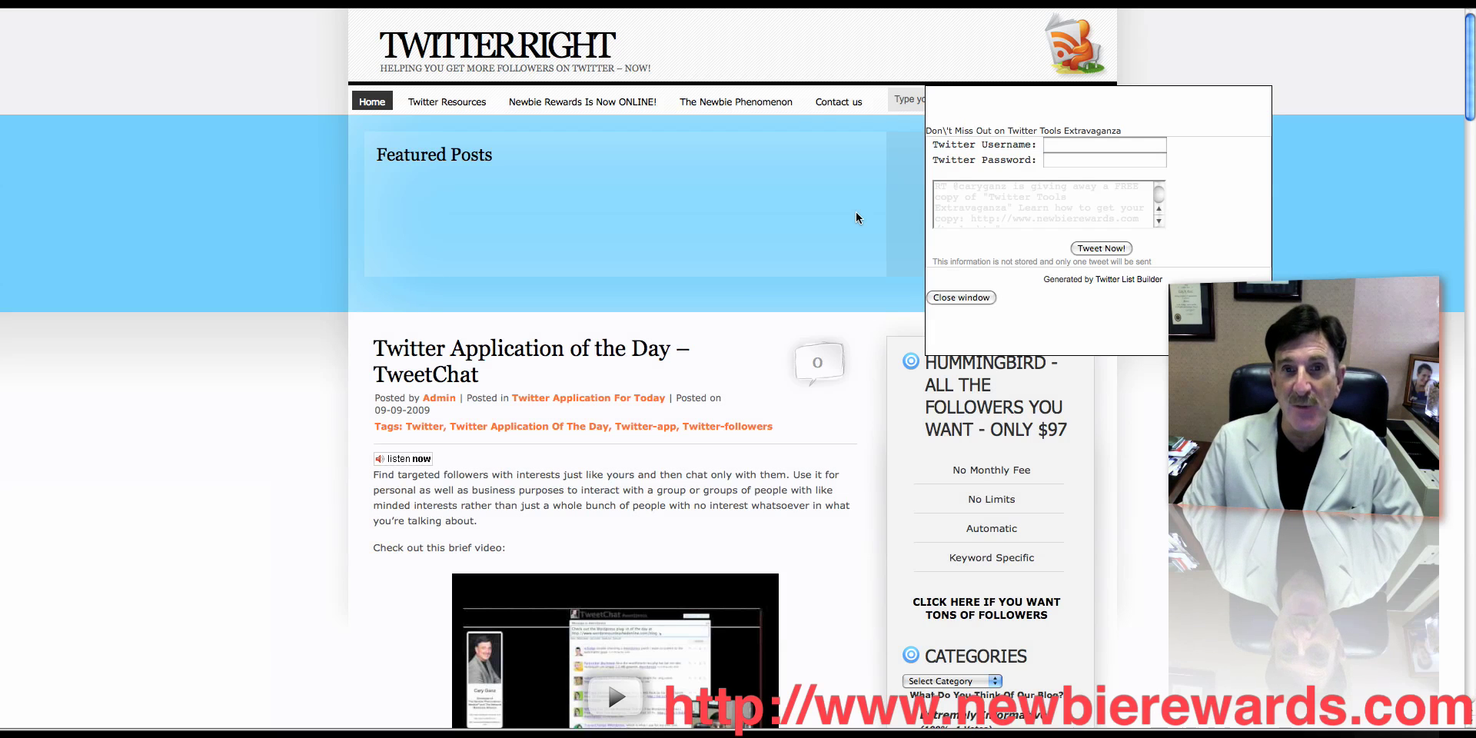